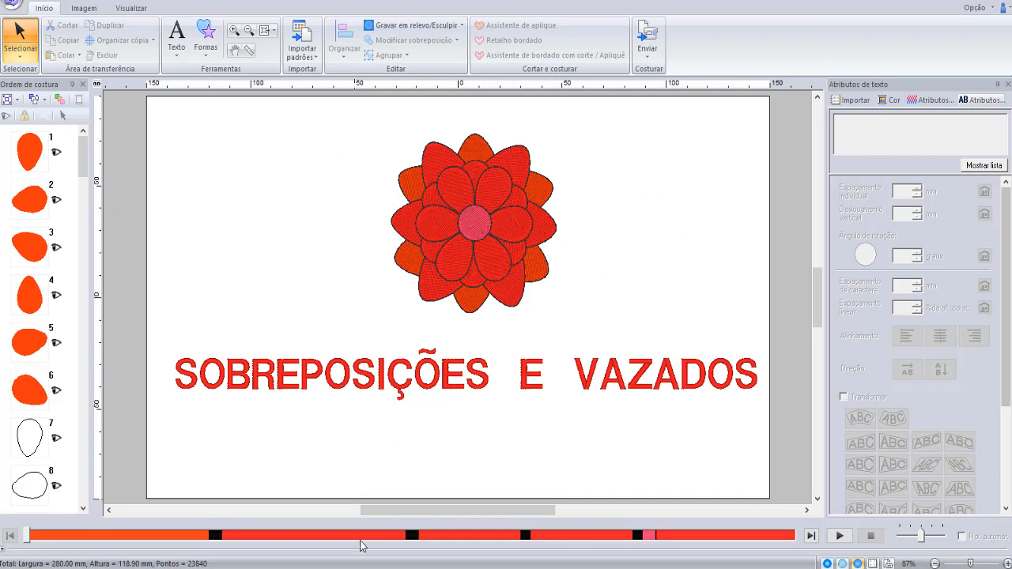
# - On a blank page, draw a yellow rectangle about 90 by 71 mm and set its outline stitch to Ponto corrido
pyautogui.click(403, 518)
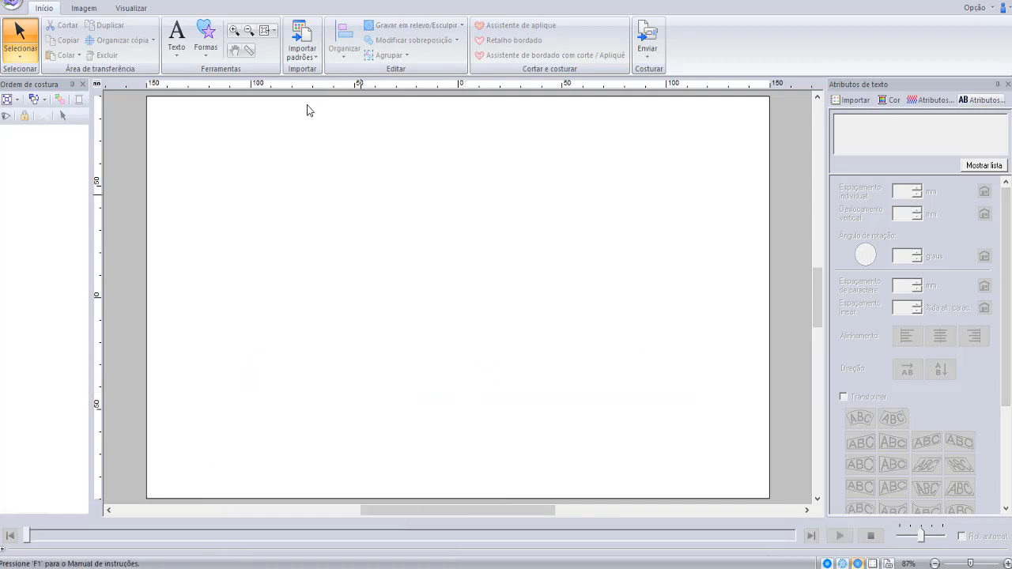
pyautogui.click(209, 56)
pyautogui.click(206, 132)
pyautogui.moveTo(448, 176); pyautogui.dragTo(636, 327)
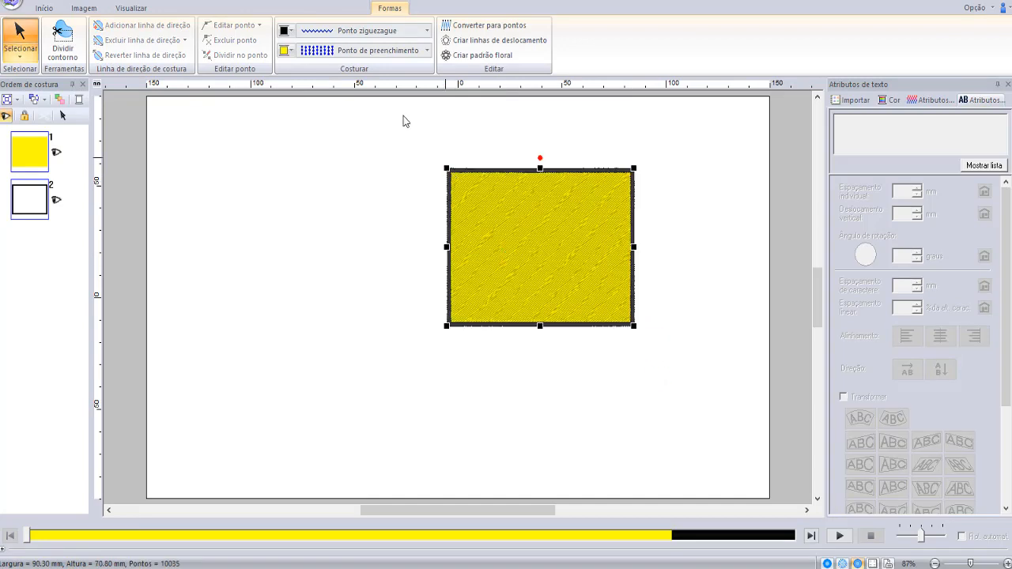
pyautogui.click(427, 30)
pyautogui.click(340, 77)
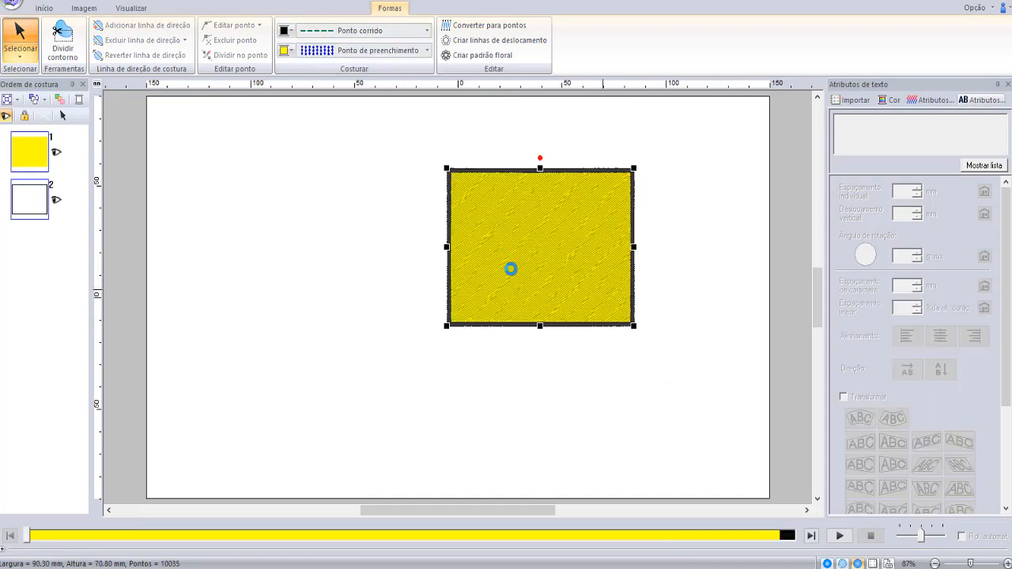
# - Draw a circle about 39 by 37 mm with orange-red fill beside the rectangle, and move it into the rectangle's middle
pyautogui.click(43, 8)
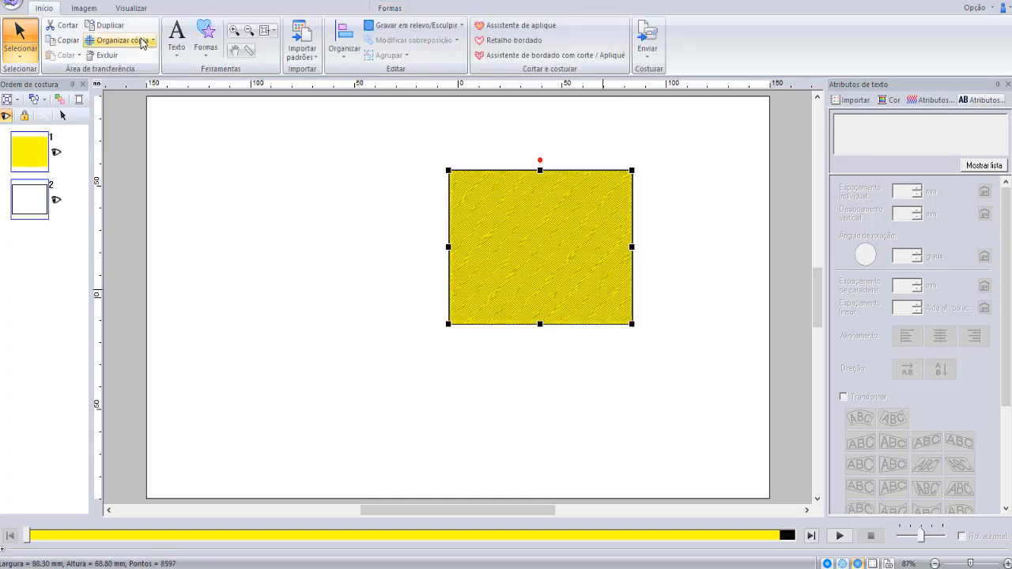
pyautogui.click(205, 36)
pyautogui.click(239, 138)
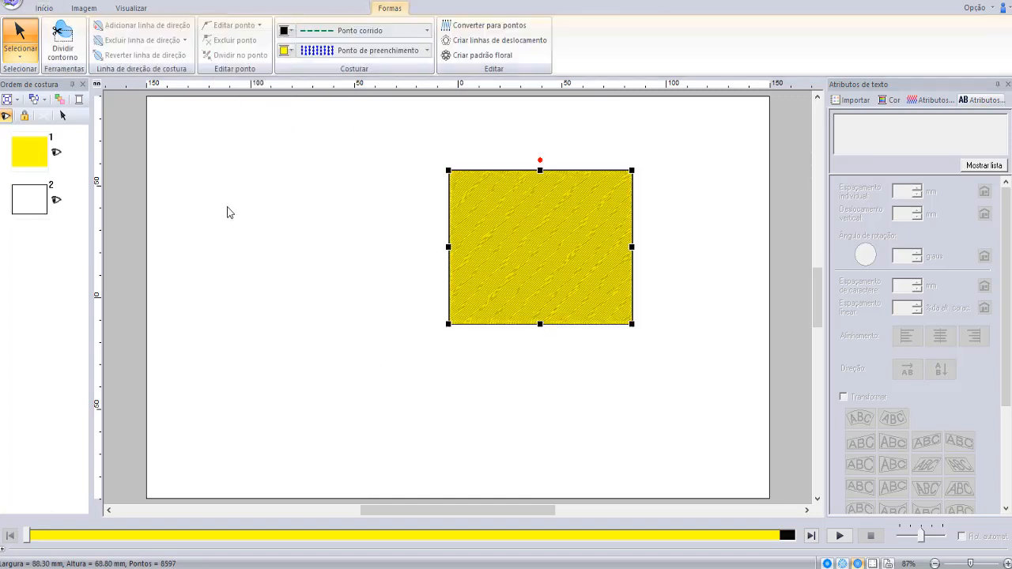
pyautogui.click(286, 52)
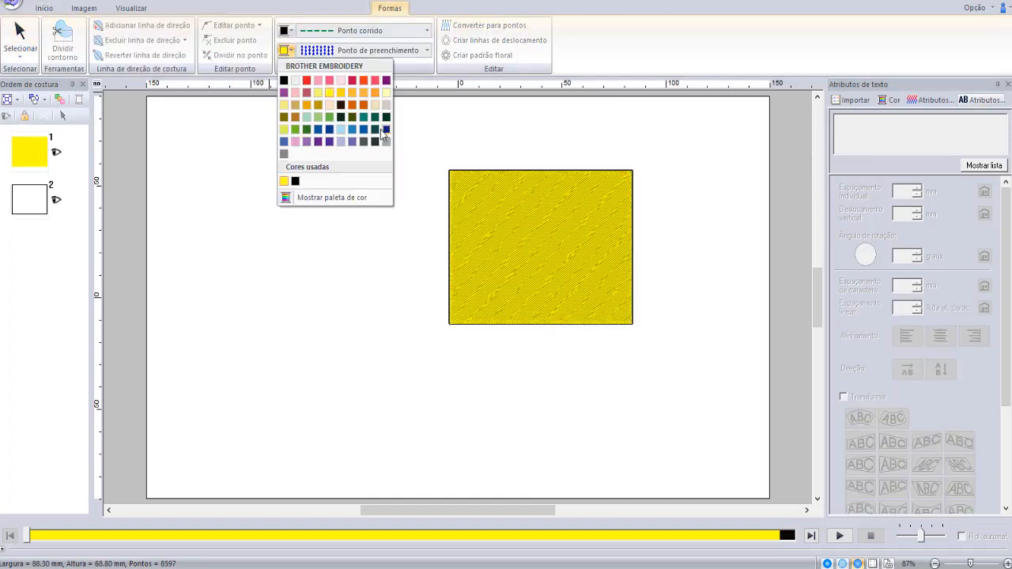
pyautogui.click(363, 81)
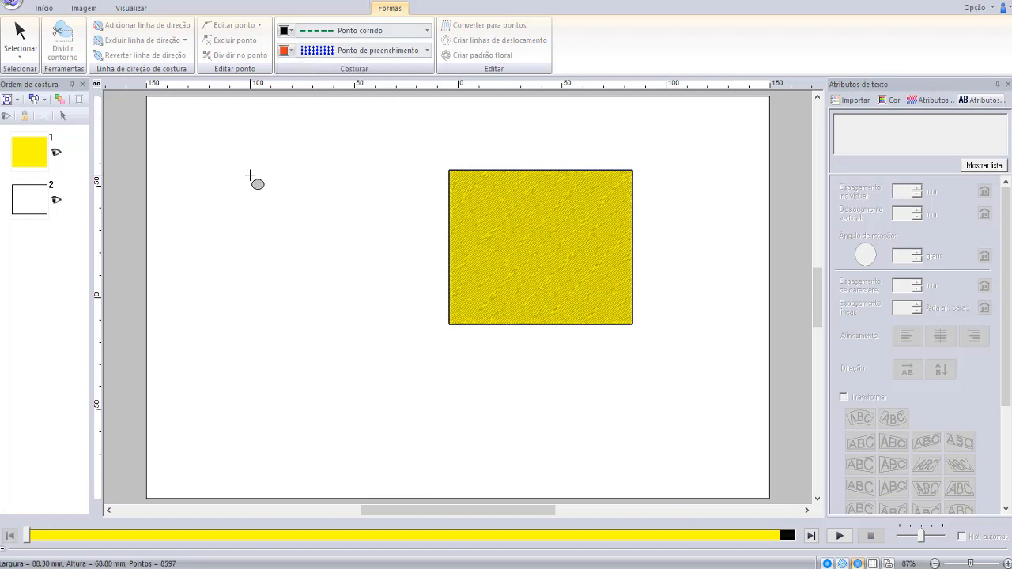
pyautogui.click(331, 261)
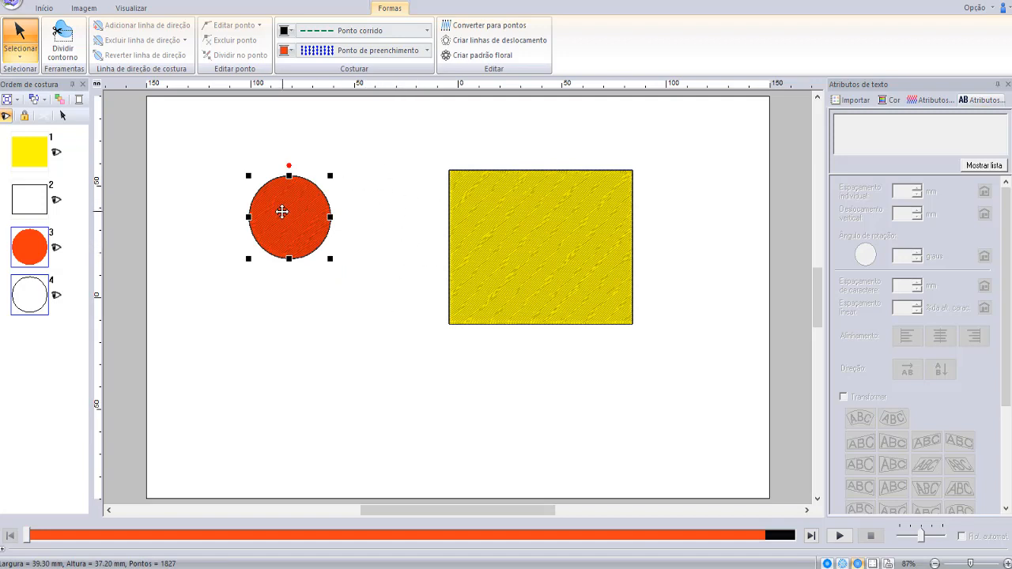
pyautogui.moveTo(282, 211); pyautogui.dragTo(540, 235)
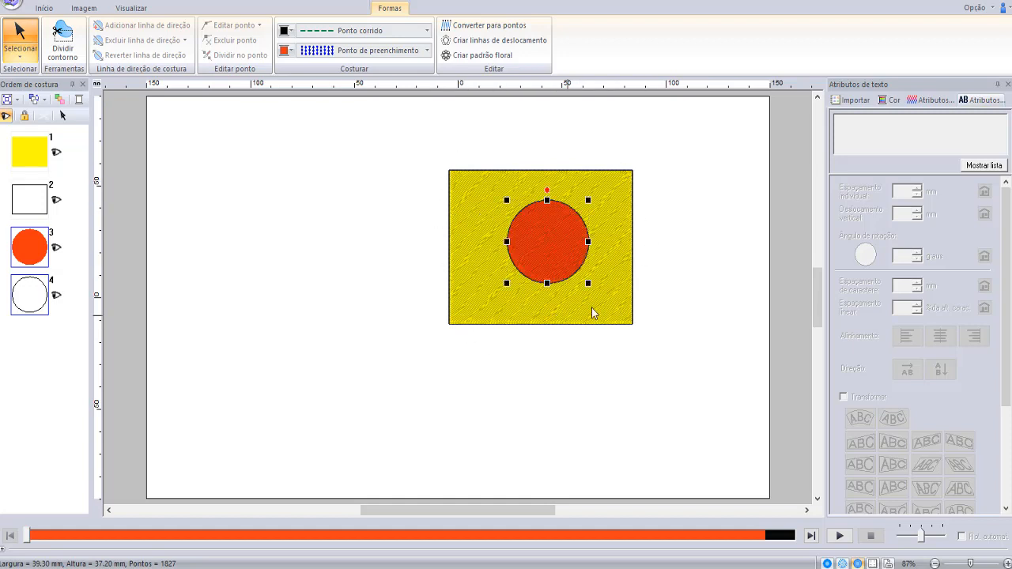
pyautogui.moveTo(553, 240); pyautogui.dragTo(550, 240)
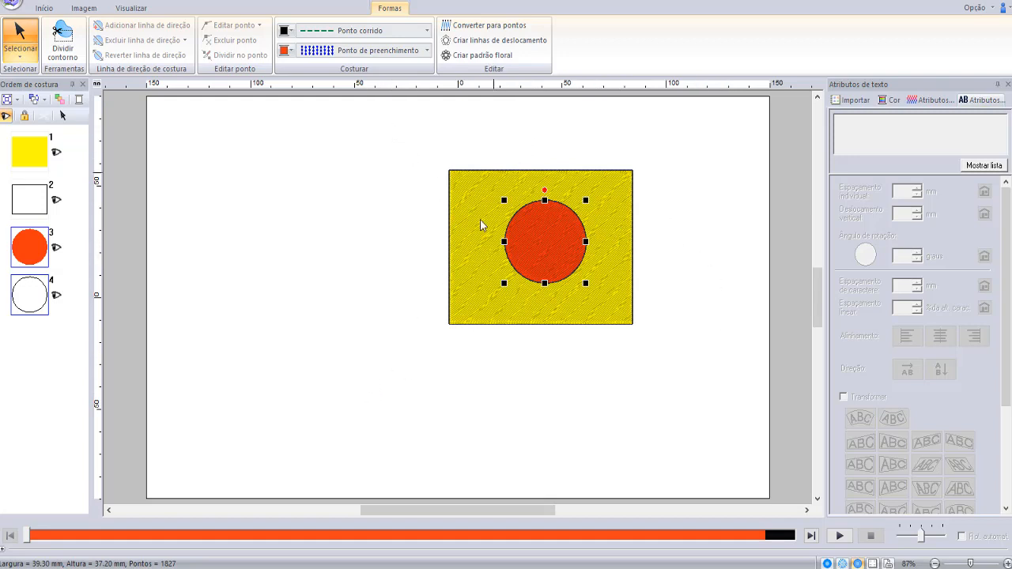
# - Select the rectangle together with the circle inside it and apply Definir costura vazada to the pair
pyautogui.click(44, 8)
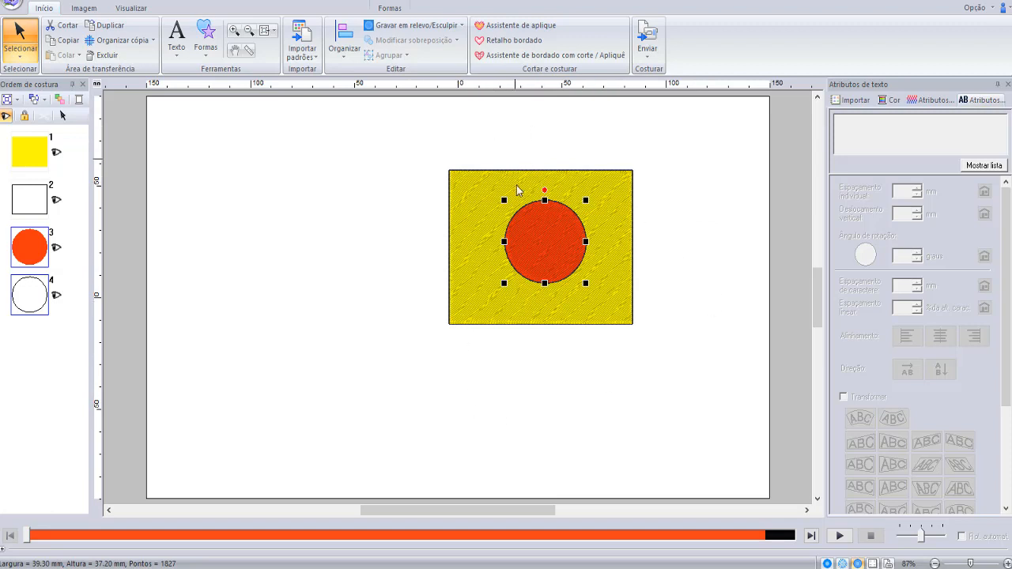
pyautogui.click(664, 391)
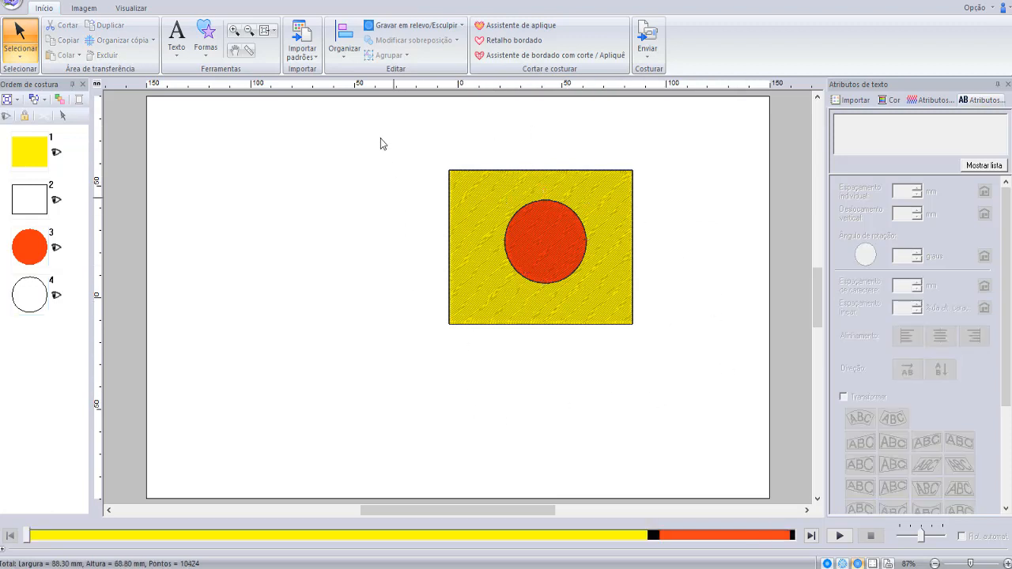
pyautogui.moveTo(371, 113); pyautogui.dragTo(707, 365)
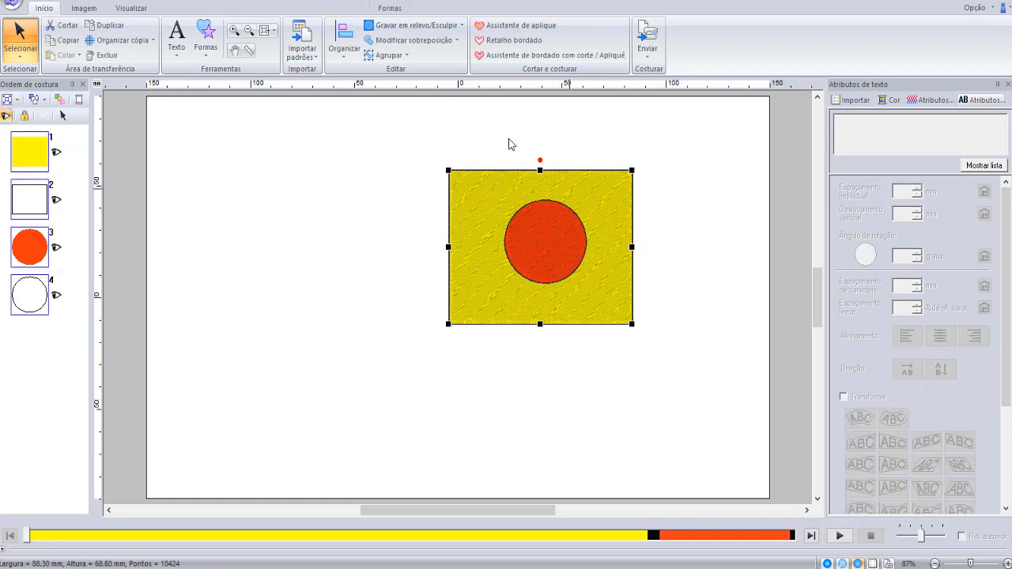
pyautogui.click(458, 43)
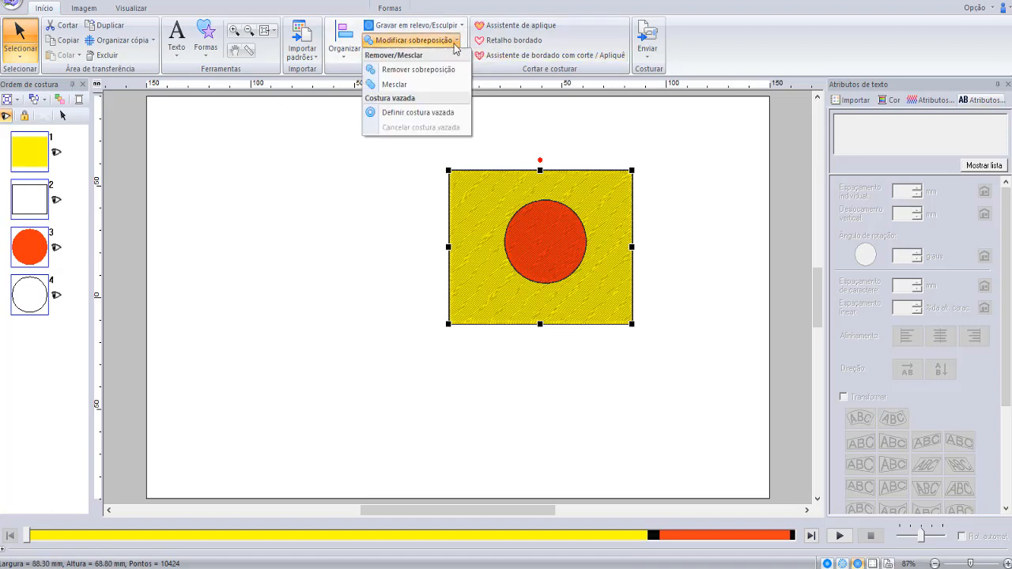
pyautogui.click(420, 116)
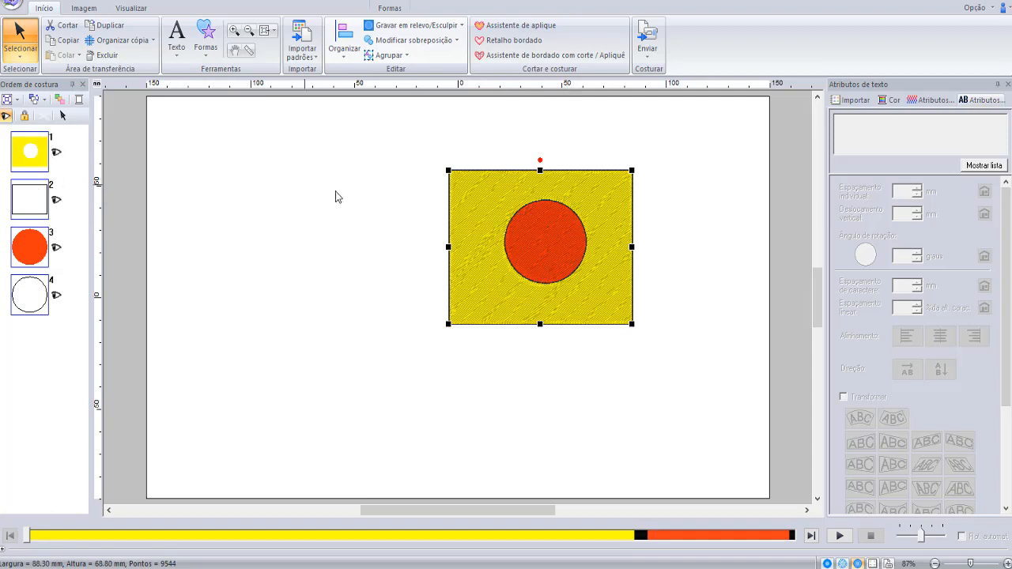
# - Move the paired circle and rectangle back and forth across the page, ending near the page's upper-right corner
pyautogui.click(534, 234)
pyautogui.moveTo(564, 242); pyautogui.dragTo(376, 301)
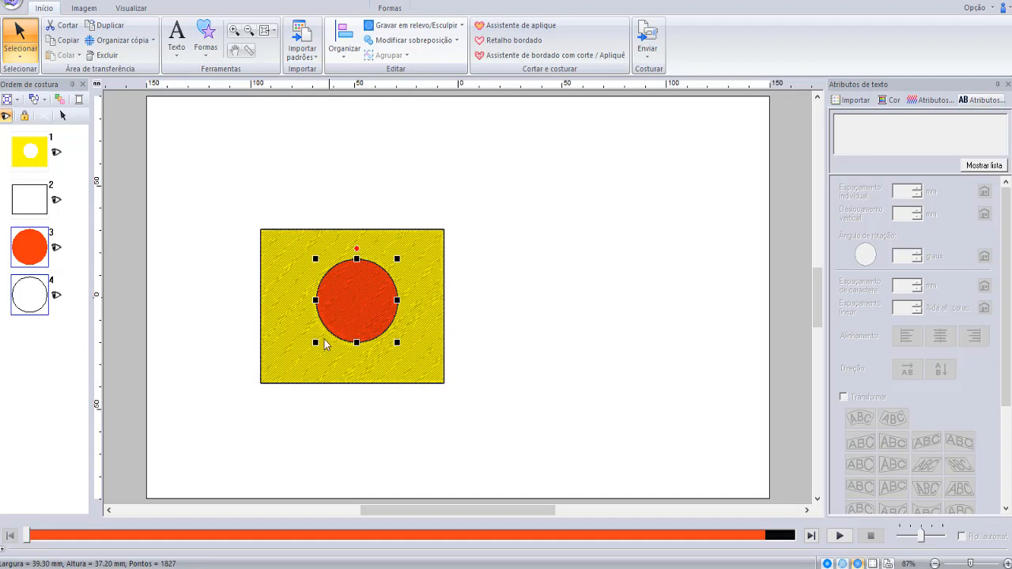
pyautogui.moveTo(362, 305); pyautogui.dragTo(593, 213)
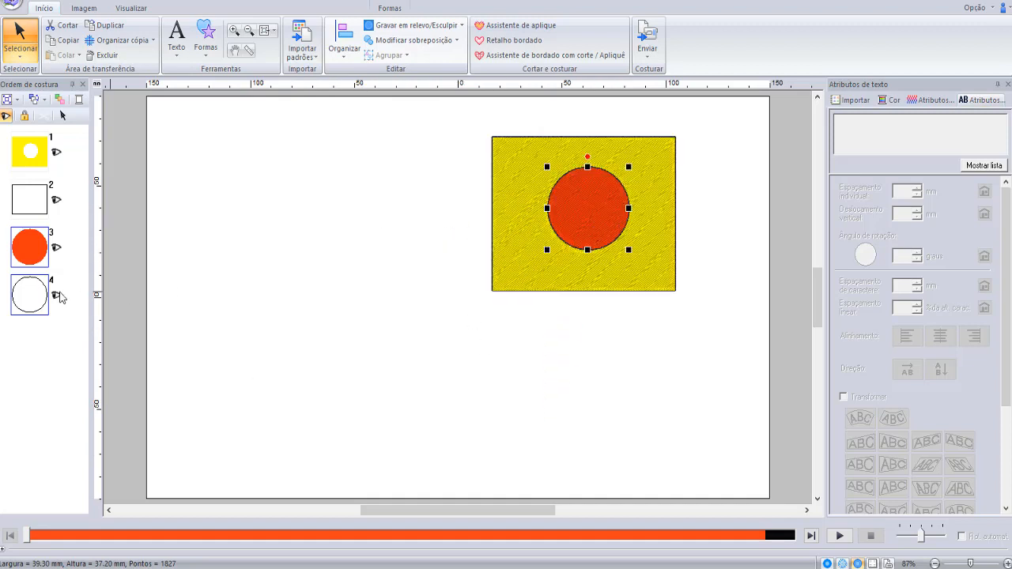
pyautogui.moveTo(595, 214); pyautogui.dragTo(386, 246)
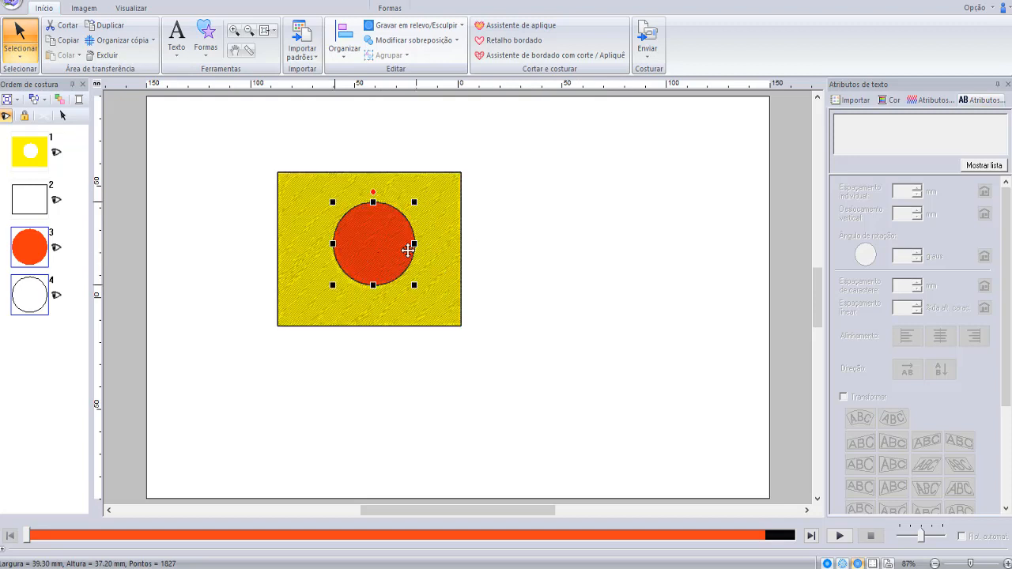
pyautogui.moveTo(268, 197); pyautogui.dragTo(637, 222)
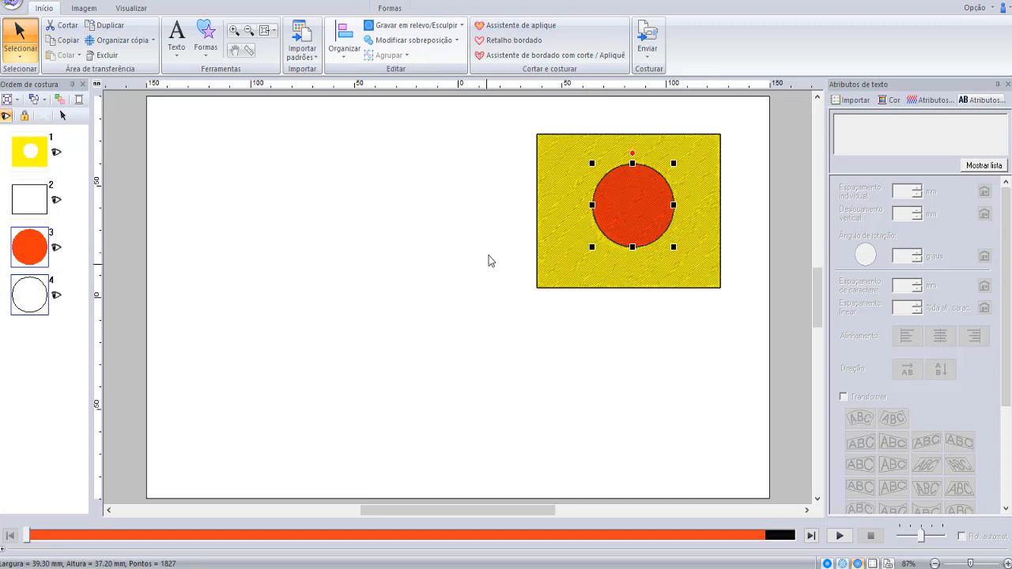
# - Draw a second orange-red circle about 33 by 34 mm and place it across the rectangle's lower-left corner
pyautogui.click(416, 236)
pyautogui.click(206, 35)
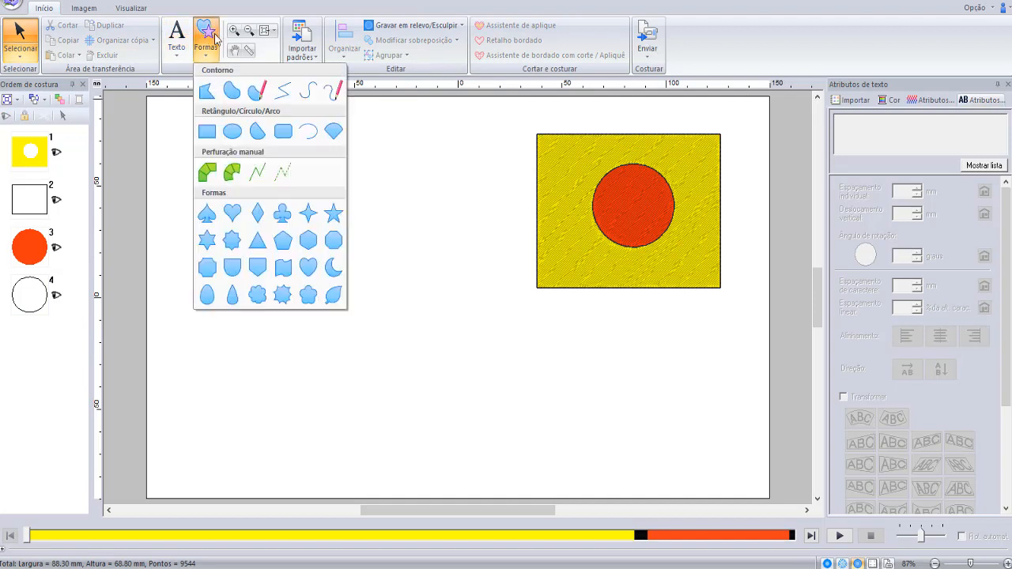
pyautogui.click(236, 141)
pyautogui.moveTo(306, 180); pyautogui.dragTo(373, 254)
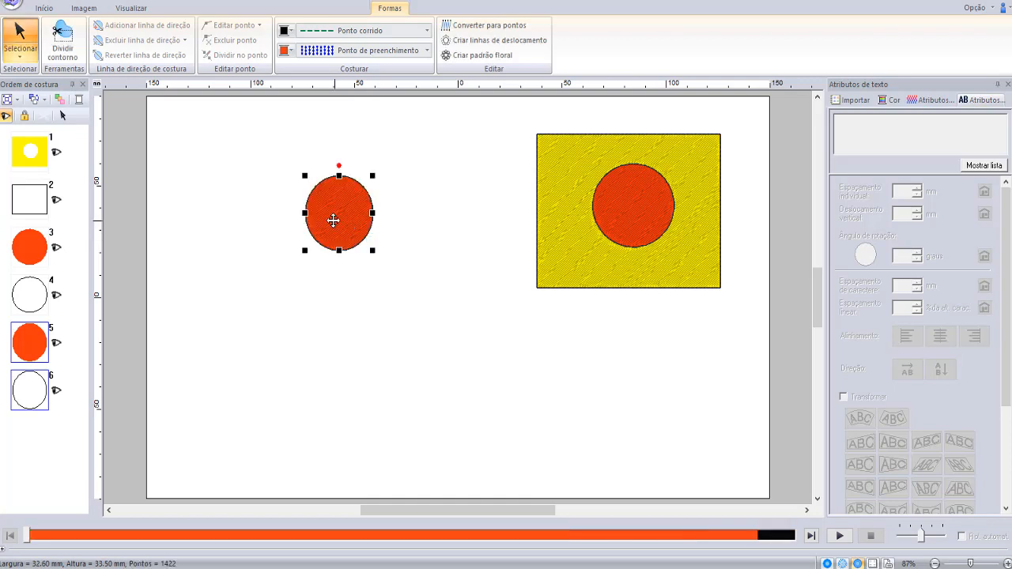
pyautogui.moveTo(520, 303); pyautogui.dragTo(538, 286)
pyautogui.click(479, 166)
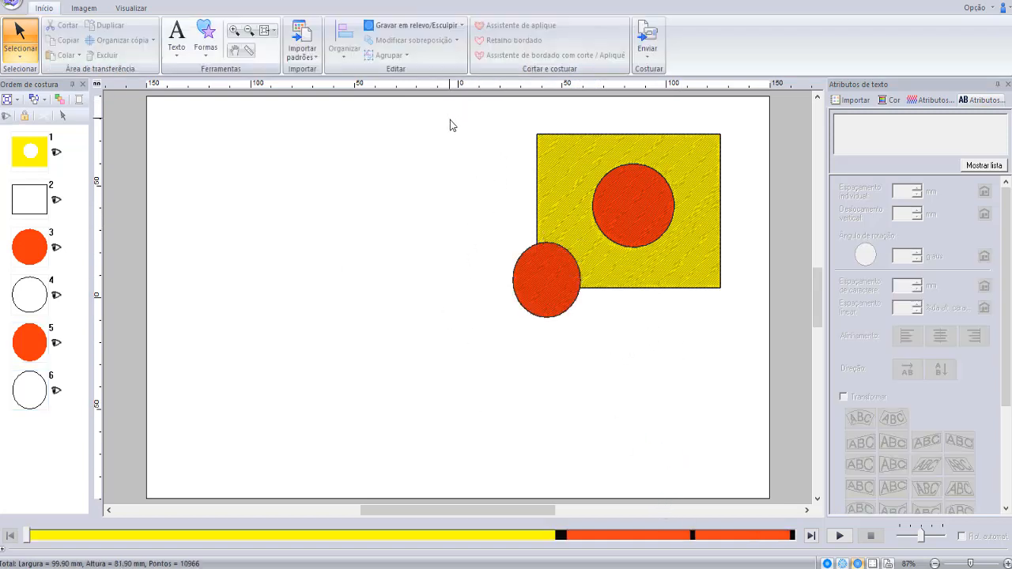
# - Move the smaller circle off the rectangle's corner into the empty area to its left
pyautogui.moveTo(465, 151); pyautogui.dragTo(764, 371)
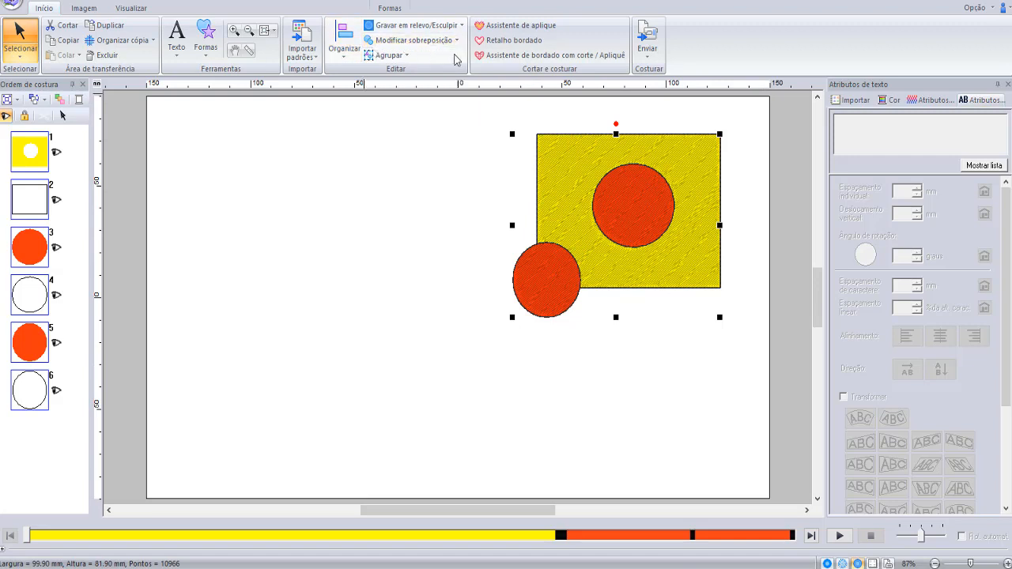
pyautogui.click(558, 274)
pyautogui.moveTo(558, 303); pyautogui.dragTo(466, 303)
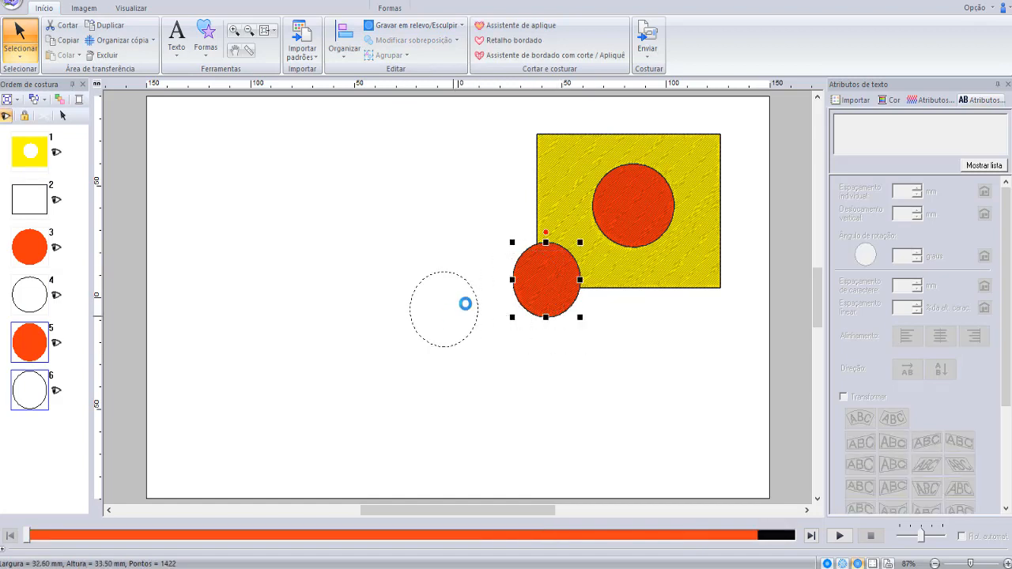
# - Remove the hollow stitching from the yellow rectangle with Cancelar costura vazada
pyautogui.click(578, 183)
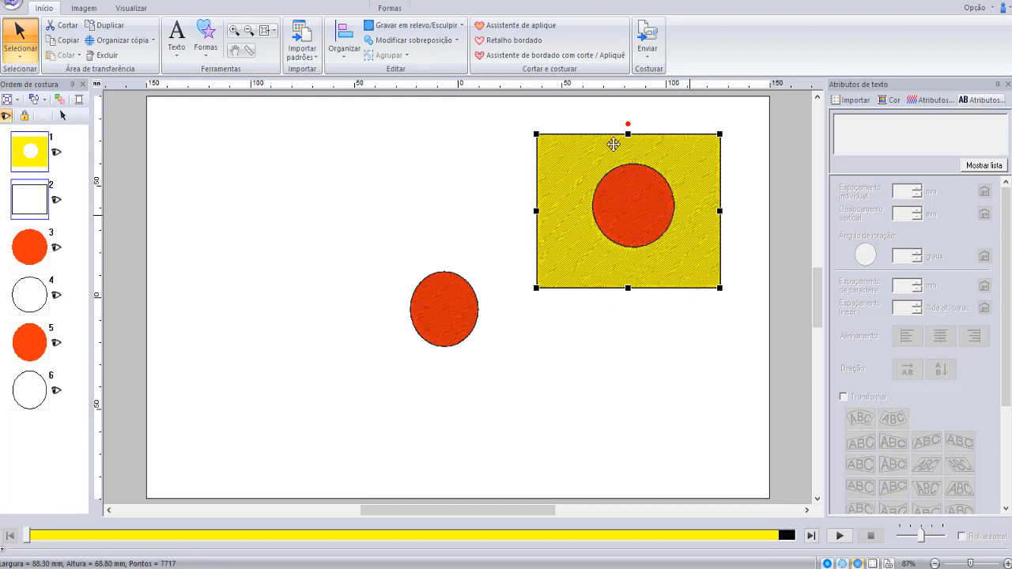
pyautogui.click(457, 41)
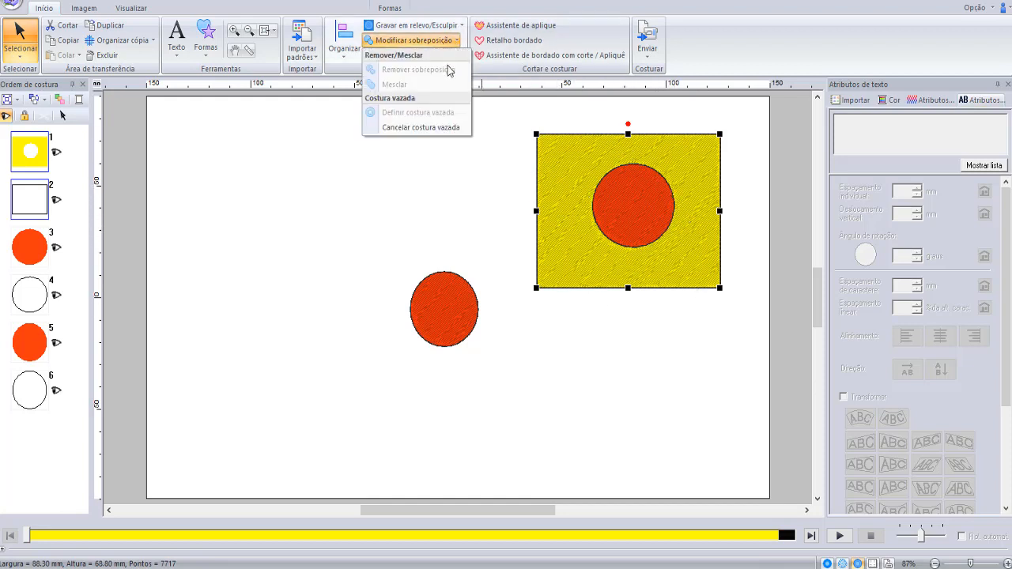
pyautogui.click(434, 133)
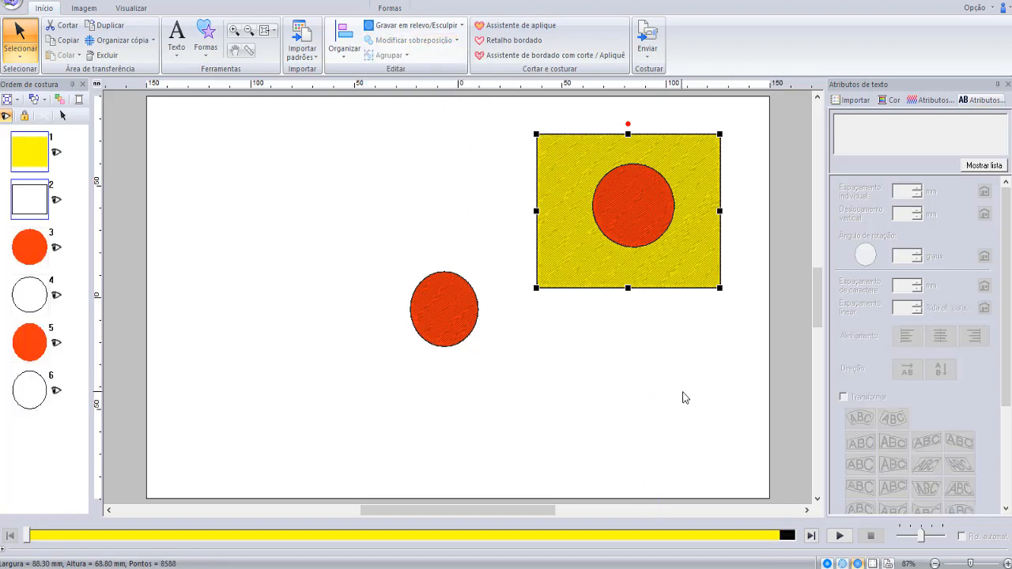
# - Move the larger circle out of the rectangle and place it partly over the rectangle's lower-left corner
pyautogui.click(650, 215)
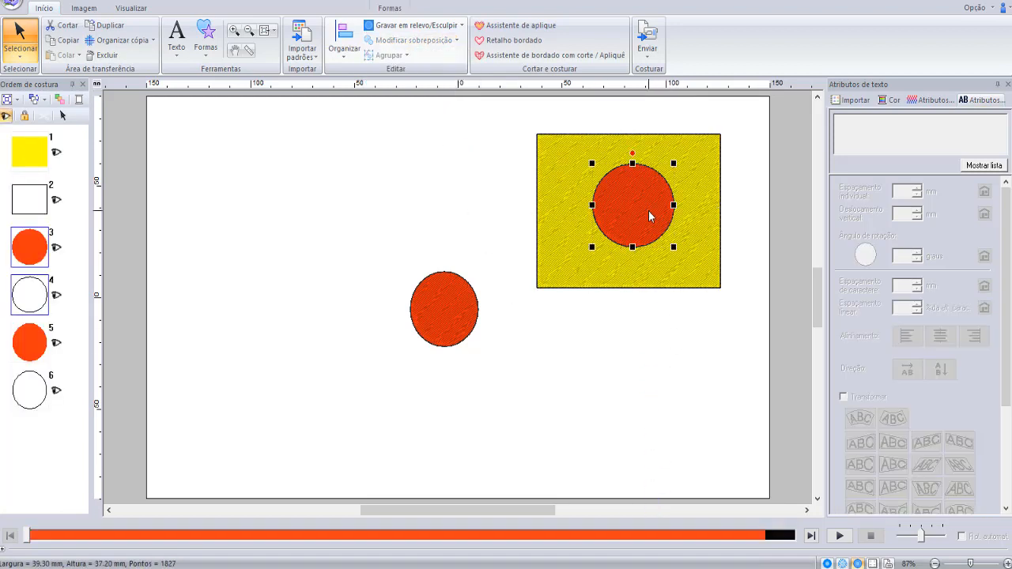
pyautogui.moveTo(648, 215); pyautogui.dragTo(615, 340)
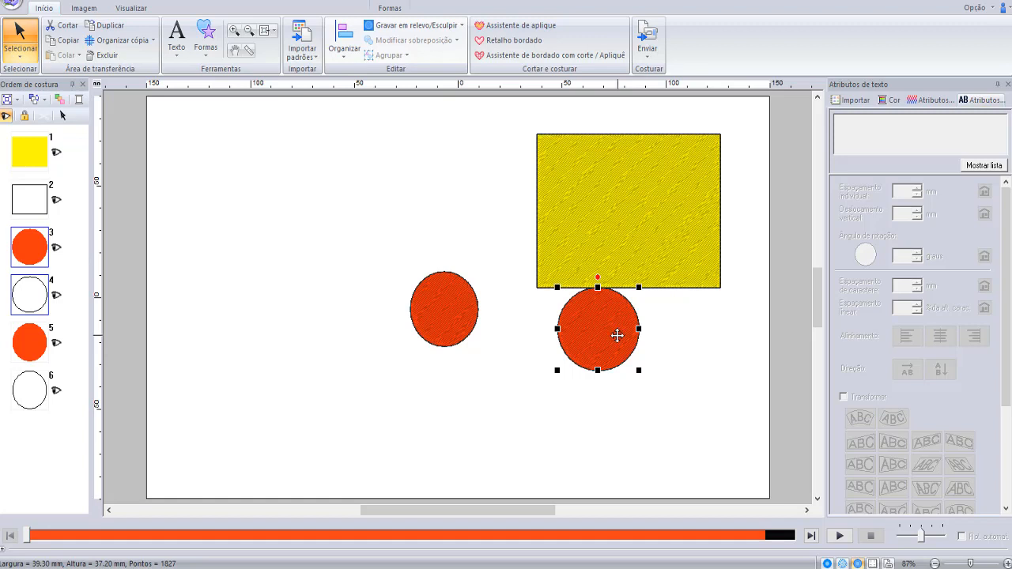
pyautogui.moveTo(613, 335); pyautogui.dragTo(452, 161)
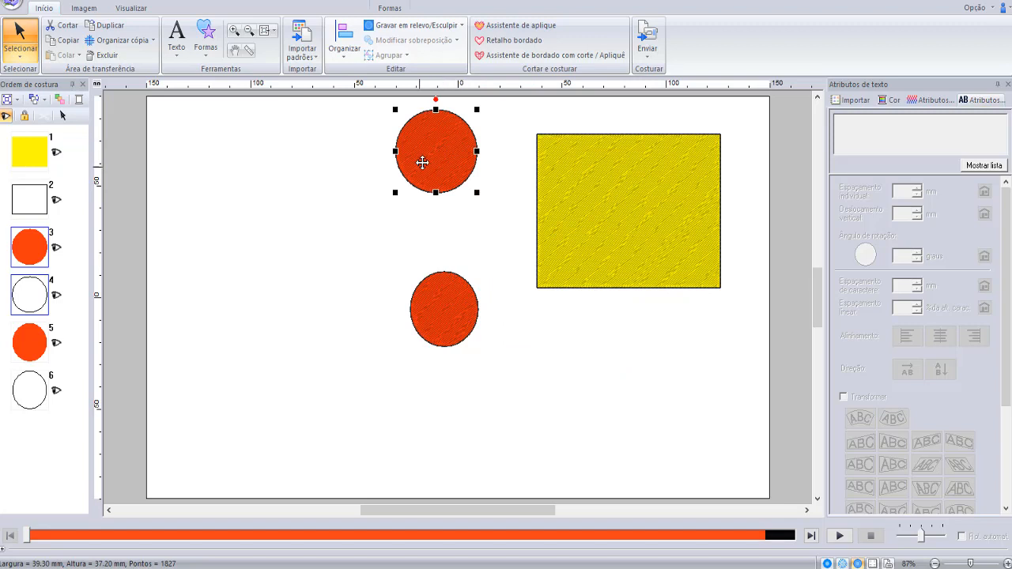
pyautogui.moveTo(506, 281); pyautogui.dragTo(551, 266)
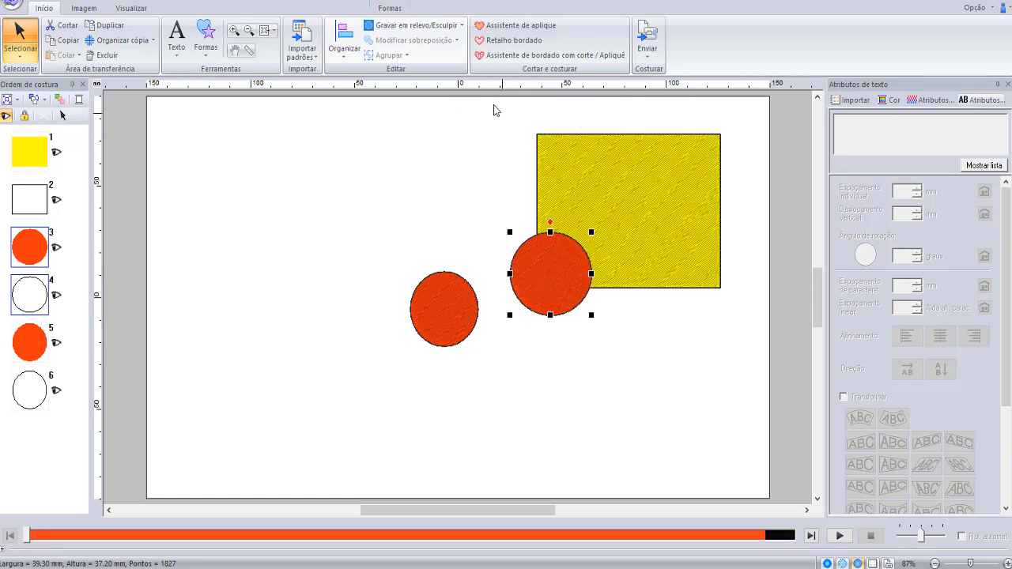
# - Try to apply Definir costura vazada to the rectangle and the circle overlapping its corner
pyautogui.moveTo(486, 113); pyautogui.dragTo(747, 346)
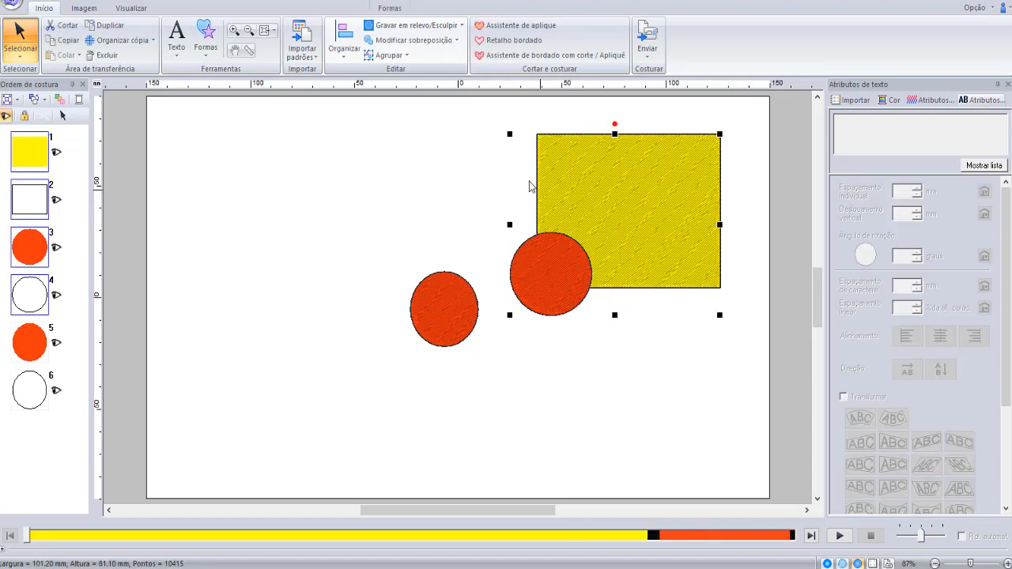
pyautogui.click(457, 41)
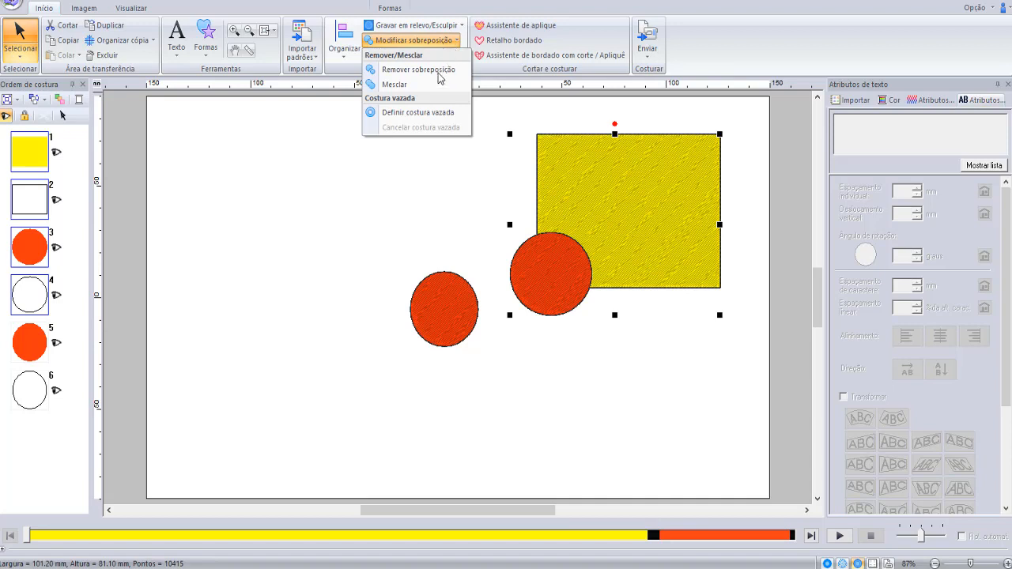
pyautogui.click(441, 115)
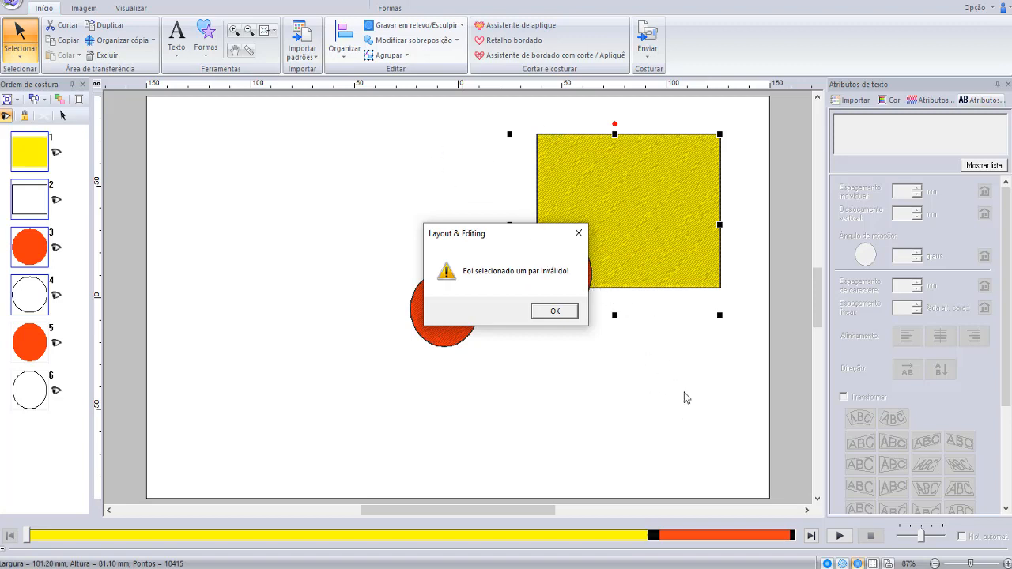
# - Dismiss the invalid pair warning and move both circles away from the yellow rectangle into the empty area on its left
pyautogui.click(555, 311)
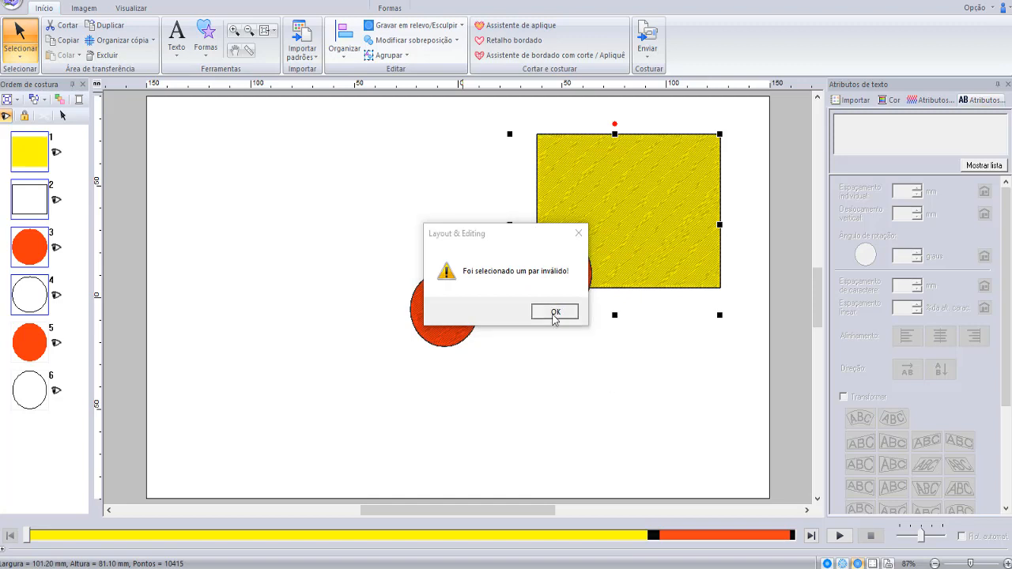
pyautogui.click(593, 409)
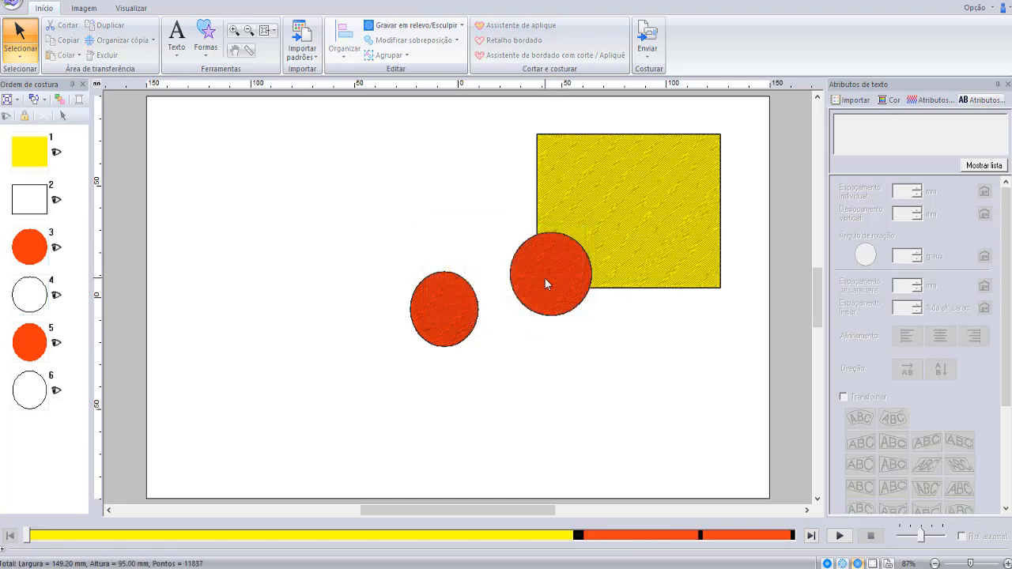
pyautogui.click(543, 283)
pyautogui.moveTo(567, 271); pyautogui.dragTo(630, 199)
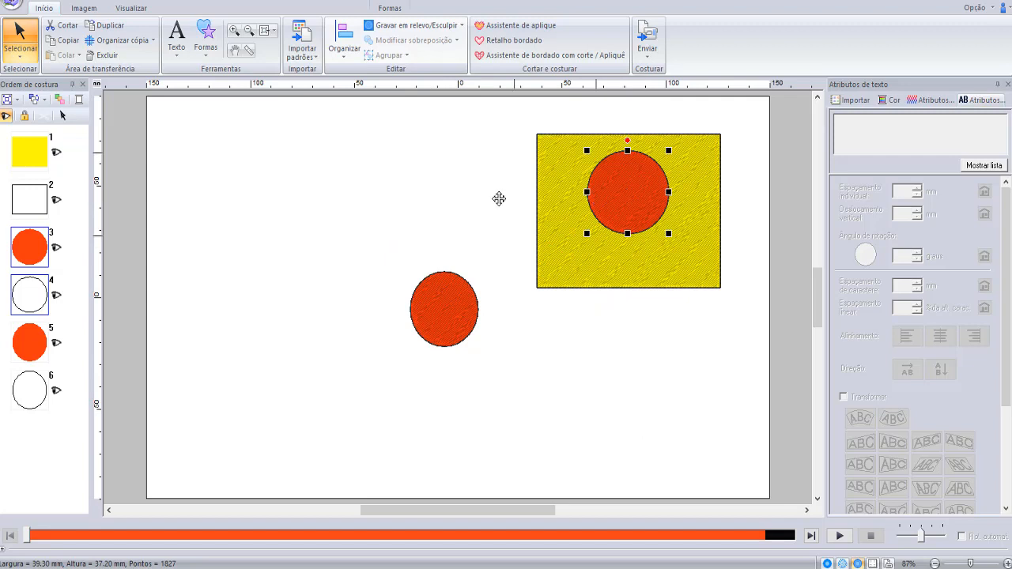
pyautogui.moveTo(499, 198); pyautogui.dragTo(349, 171)
pyautogui.moveTo(453, 314); pyautogui.dragTo(321, 316)
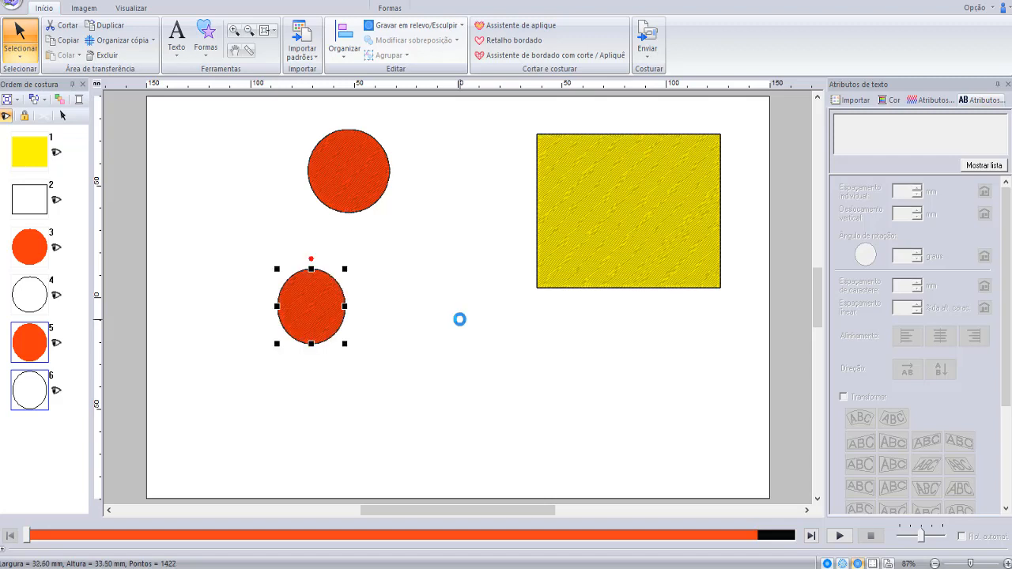
# - Move the yellow rectangle lower on the page and place the larger circle partly over its upper-left corner
pyautogui.click(645, 199)
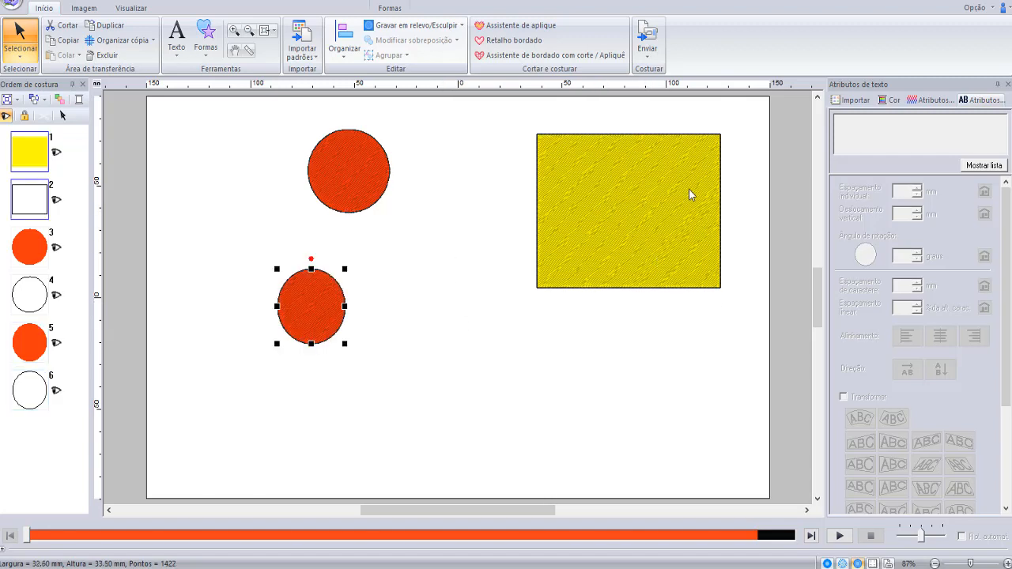
pyautogui.moveTo(629, 202); pyautogui.dragTo(612, 292)
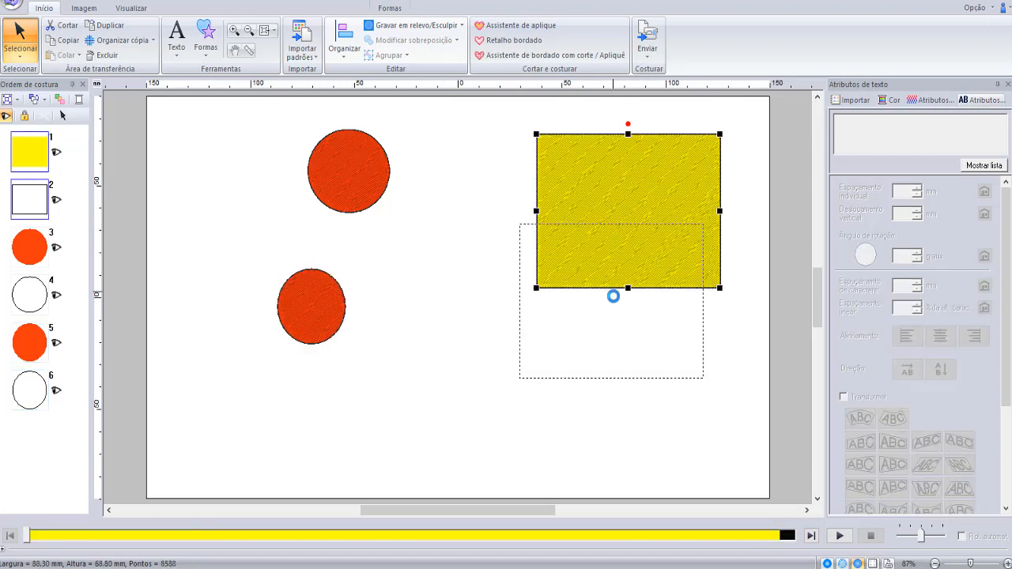
pyautogui.click(360, 179)
pyautogui.moveTo(347, 173); pyautogui.dragTo(525, 228)
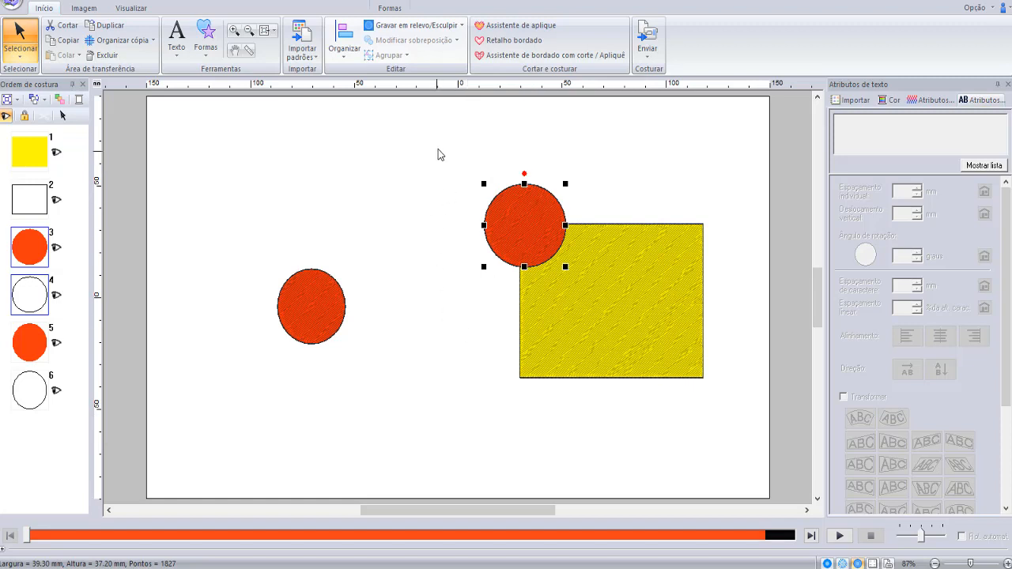
# - Cut the larger circle's overlap out of the rectangle's corner with Remover sobreposição, and move the circle off to the upper left
pyautogui.moveTo(439, 147); pyautogui.dragTo(743, 413)
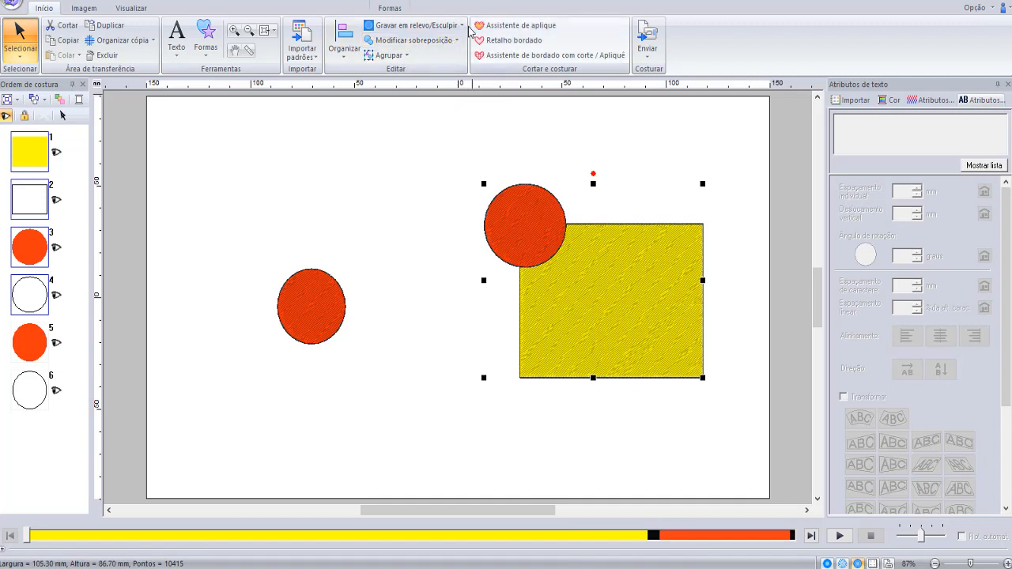
pyautogui.click(457, 41)
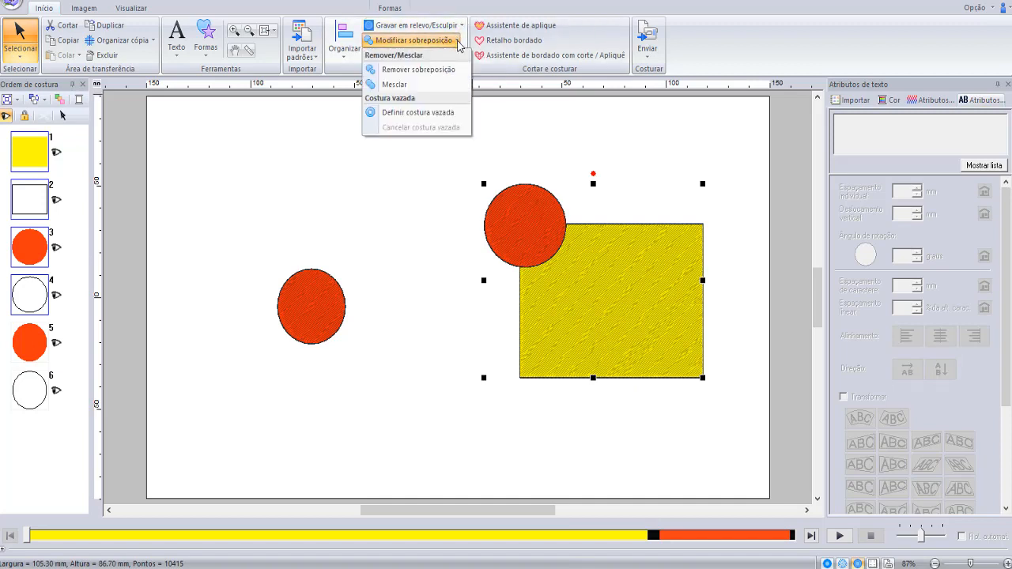
pyautogui.click(431, 75)
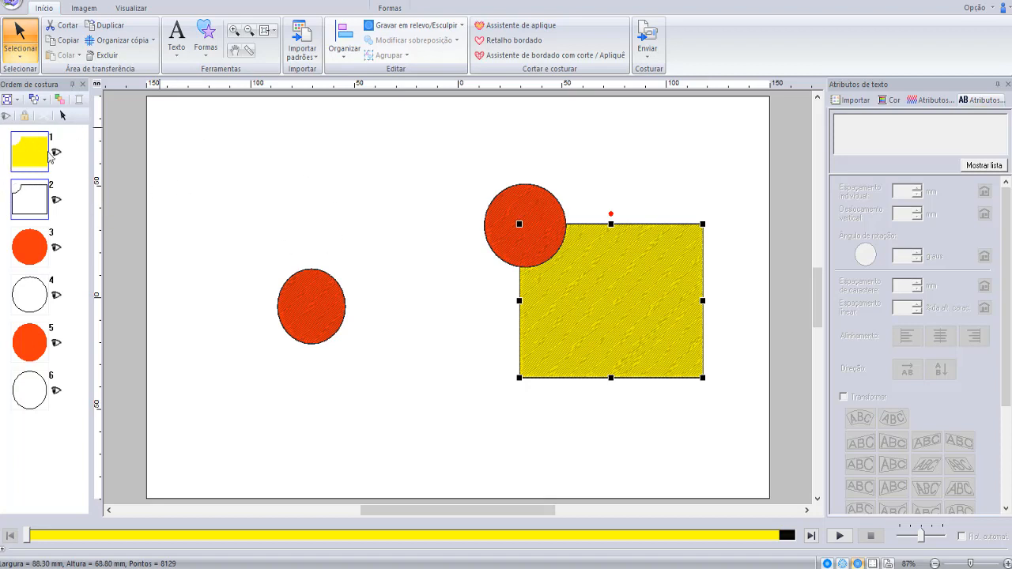
pyautogui.click(308, 192)
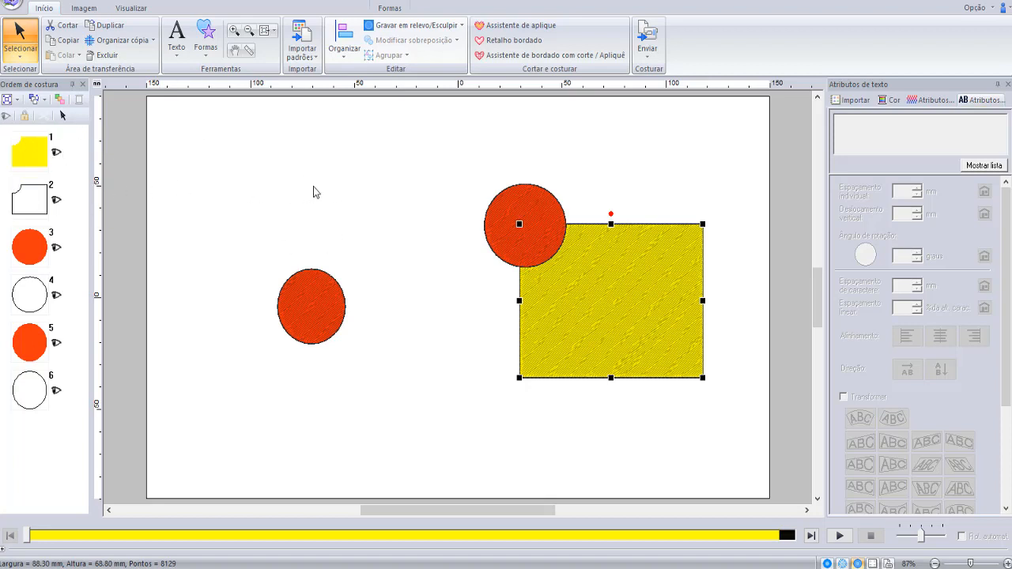
pyautogui.click(541, 237)
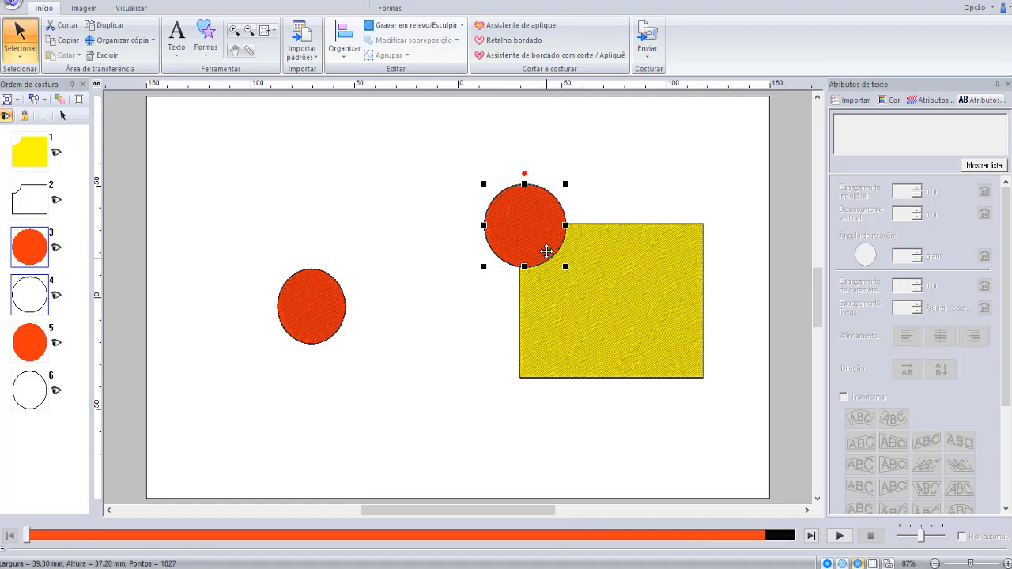
pyautogui.moveTo(547, 239); pyautogui.dragTo(390, 190)
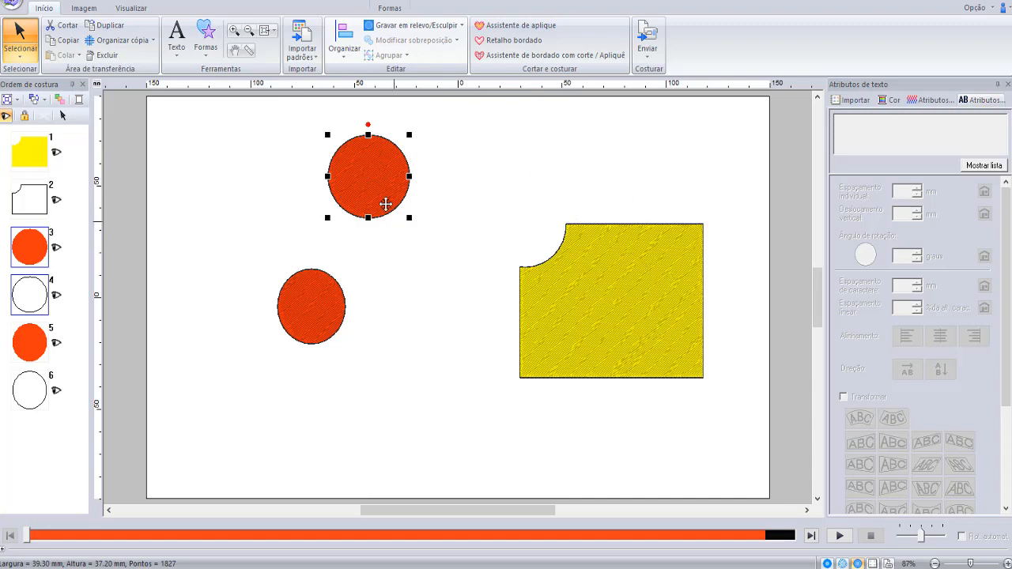
# - Place the larger circle fully inside the yellow shape and cut its overlap out with Remover sobreposição
pyautogui.moveTo(363, 168); pyautogui.dragTo(617, 302)
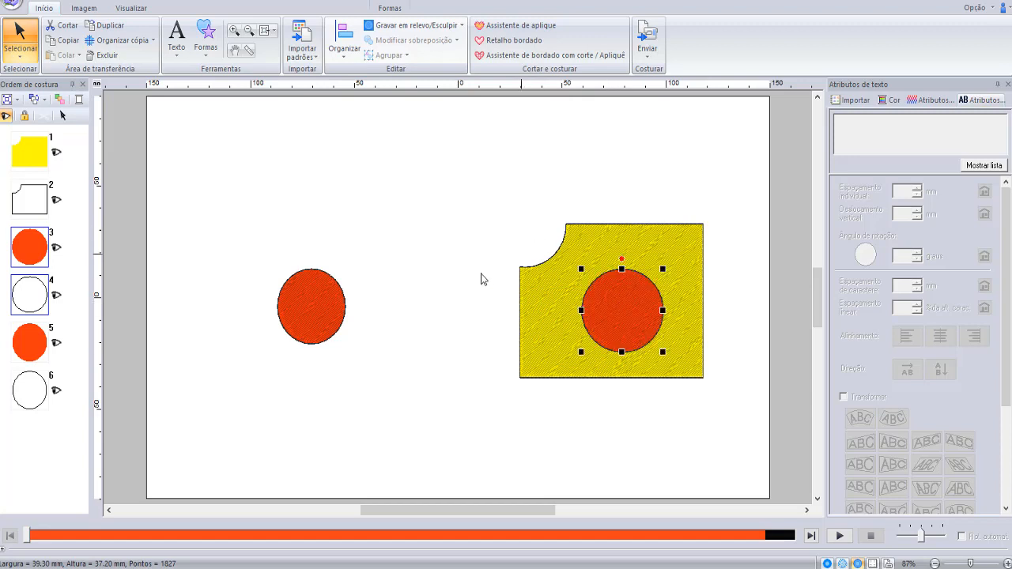
pyautogui.moveTo(440, 159); pyautogui.dragTo(741, 426)
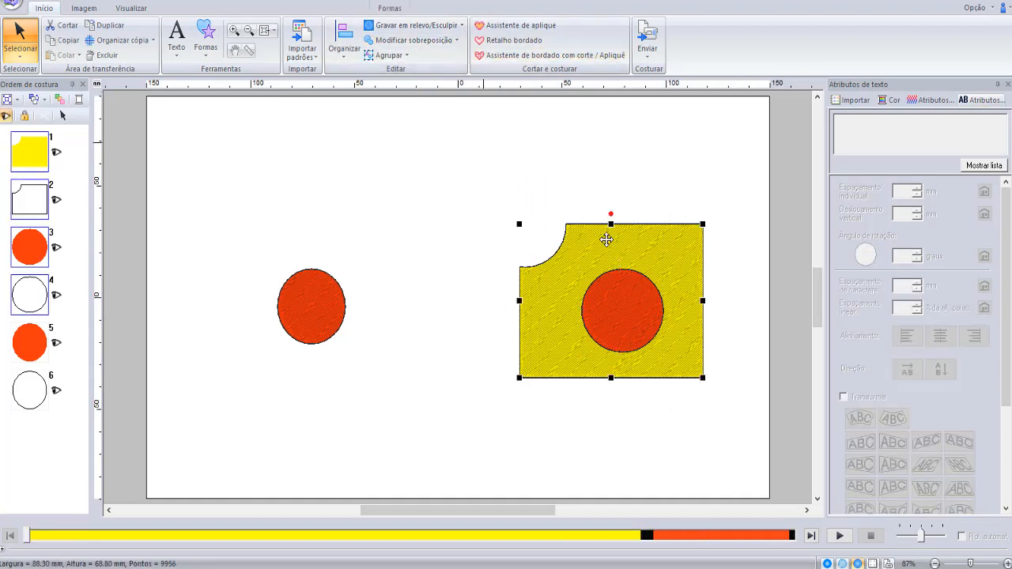
pyautogui.click(457, 41)
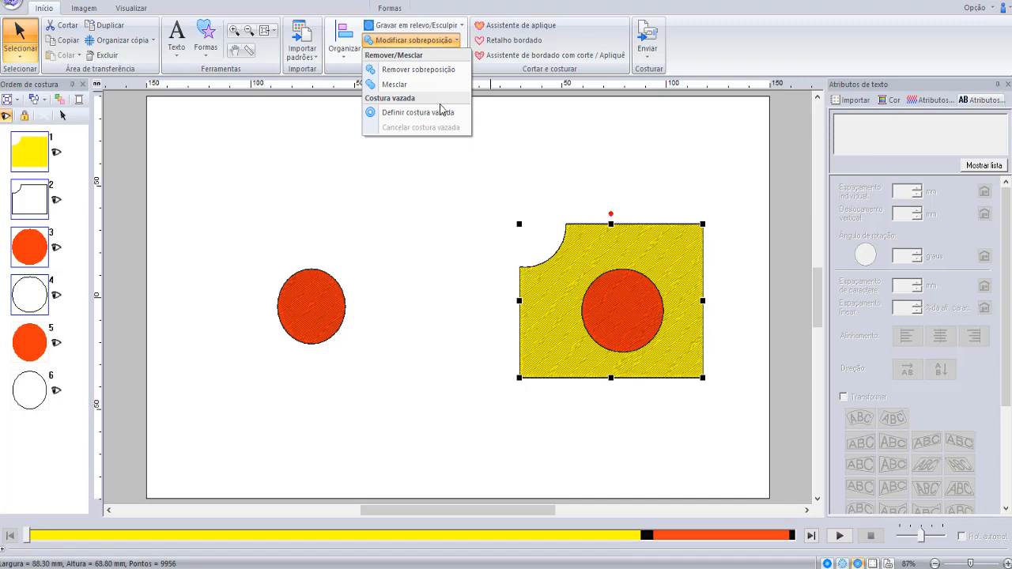
pyautogui.click(419, 69)
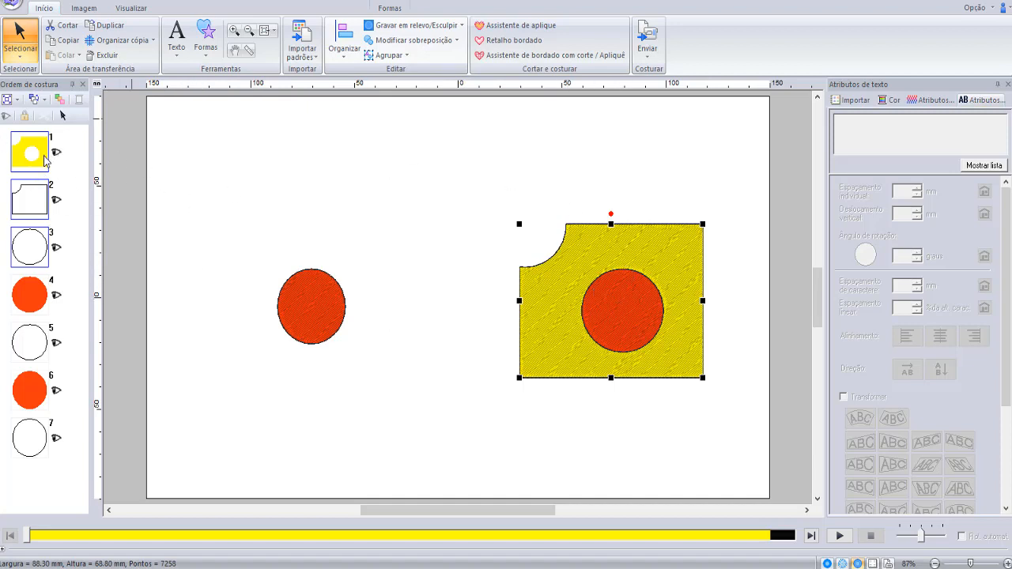
# - Move the larger circle out of the yellow shape into the empty area above the smaller circle
pyautogui.click(431, 41)
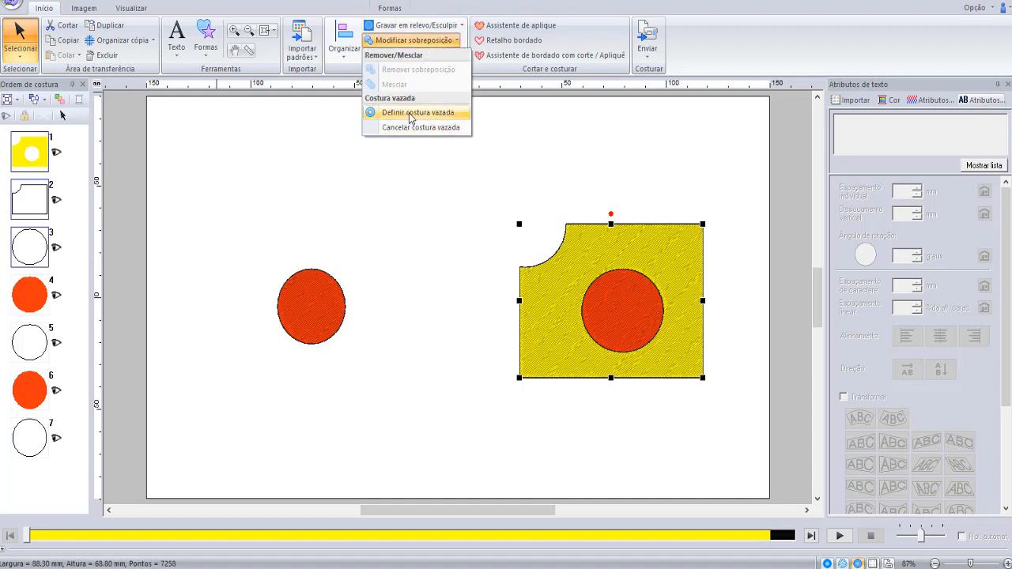
pyautogui.click(410, 209)
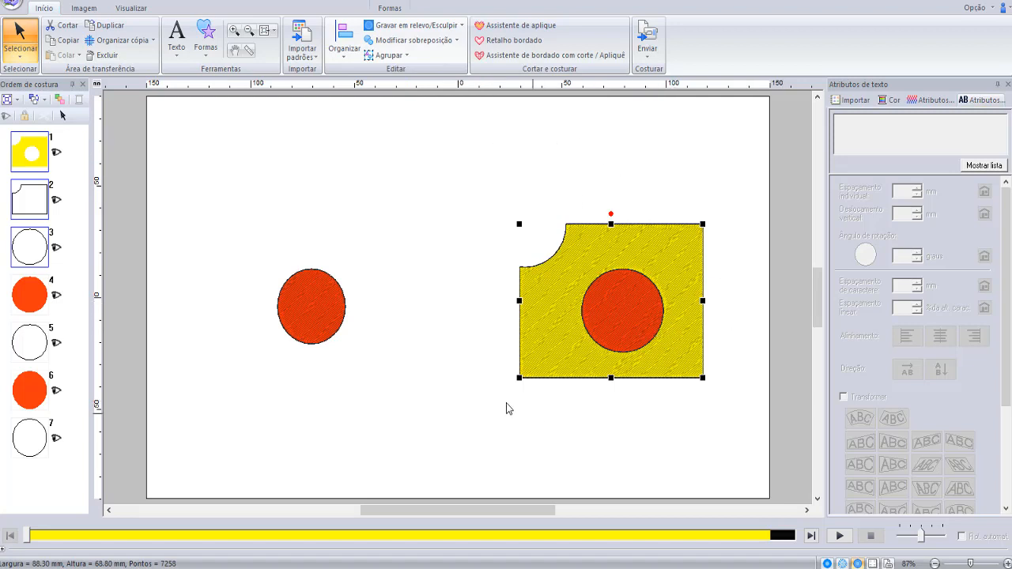
pyautogui.click(599, 169)
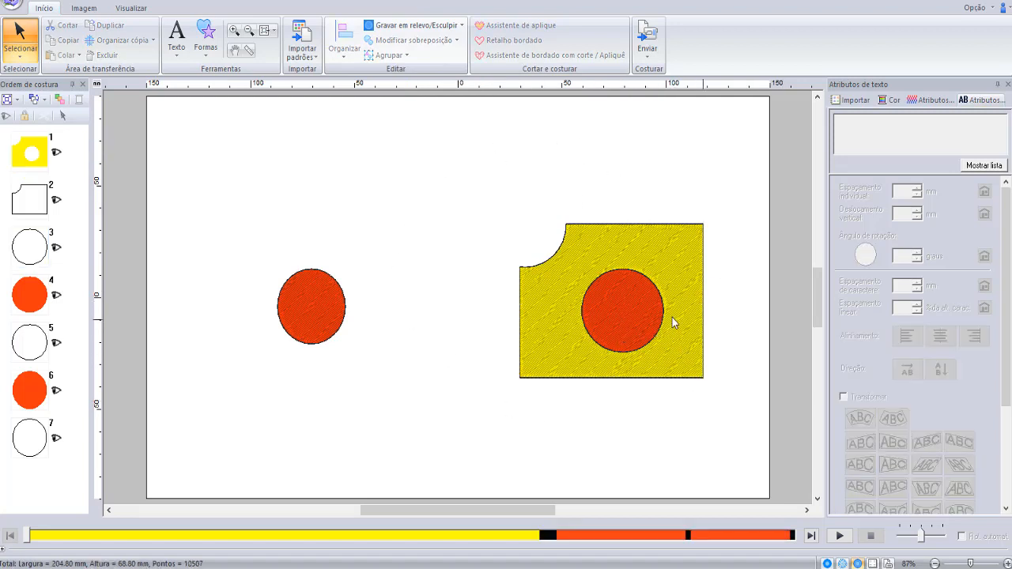
pyautogui.click(629, 332)
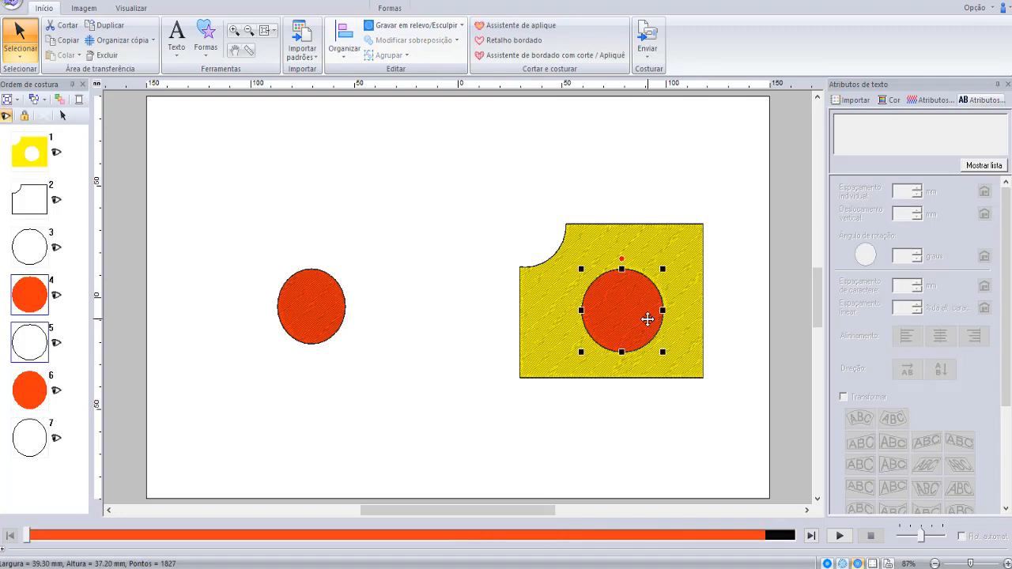
pyautogui.moveTo(645, 320); pyautogui.dragTo(401, 206)
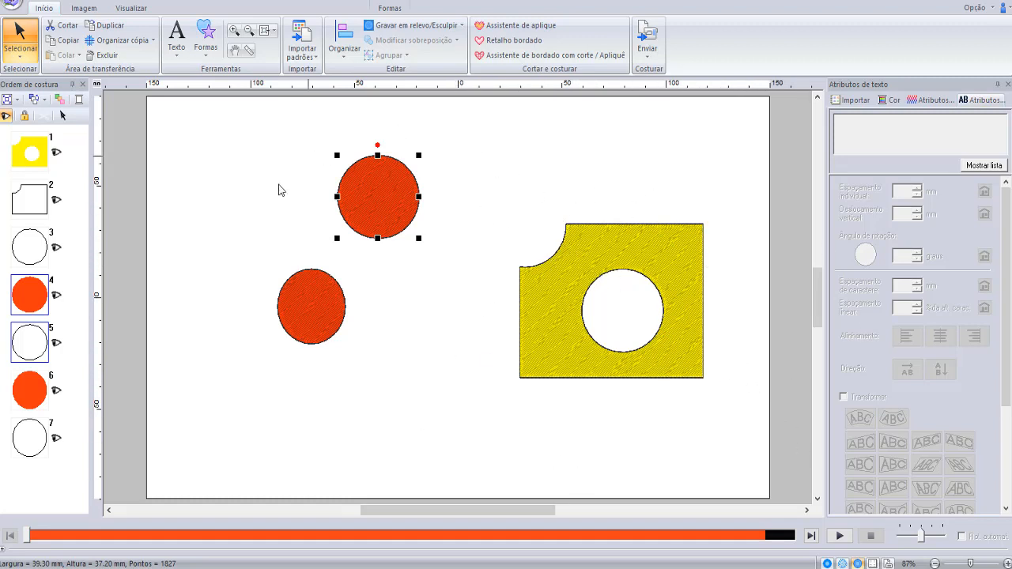
# - Cut all shapes from the page and check the finished flower design in the other open Layout & Editing window
pyautogui.hotkey('ctrl', 'a')
pyautogui.hotkey('ctrl', 'x')
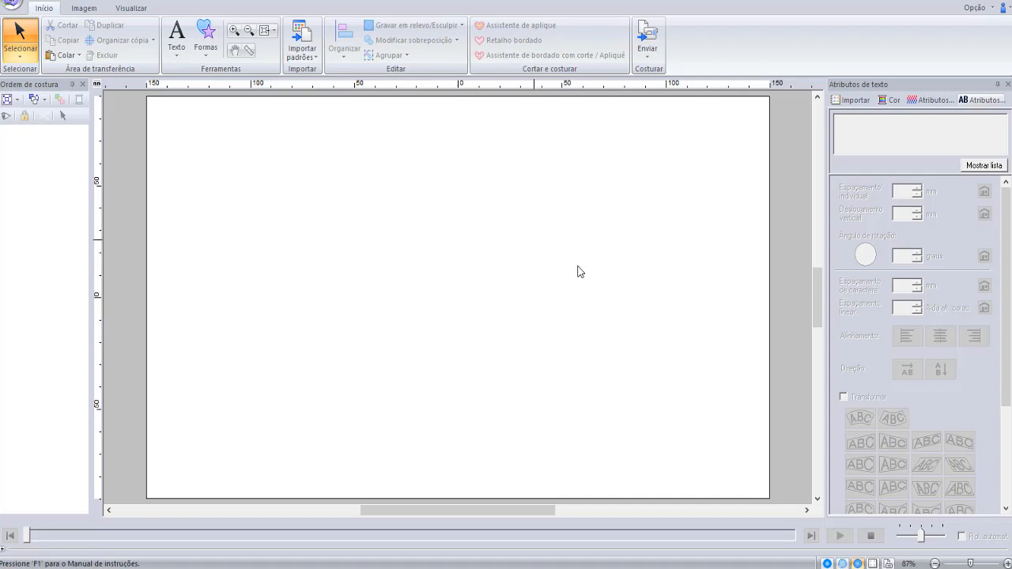
pyautogui.moveTo(348, 563)
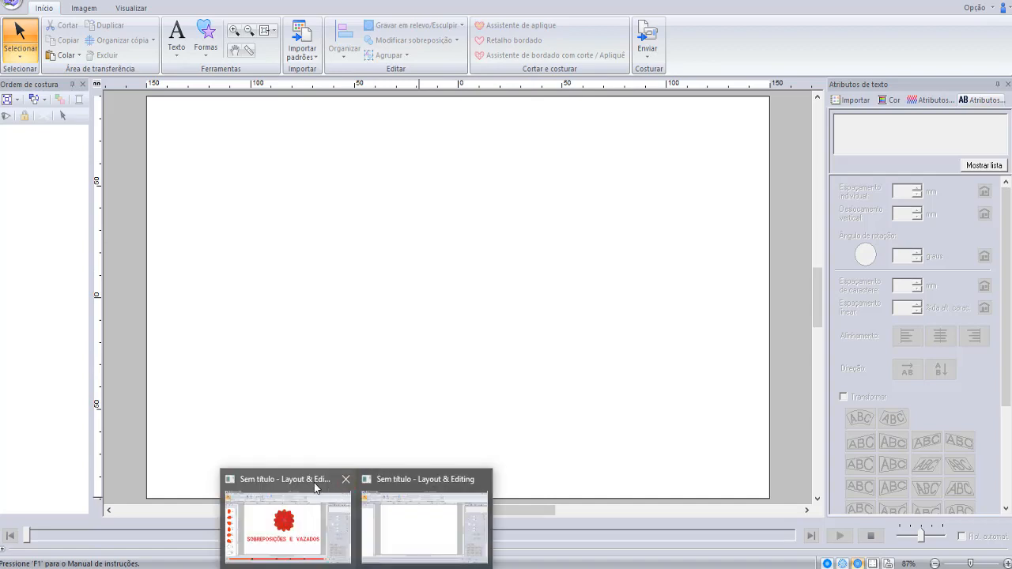
pyautogui.click(300, 487)
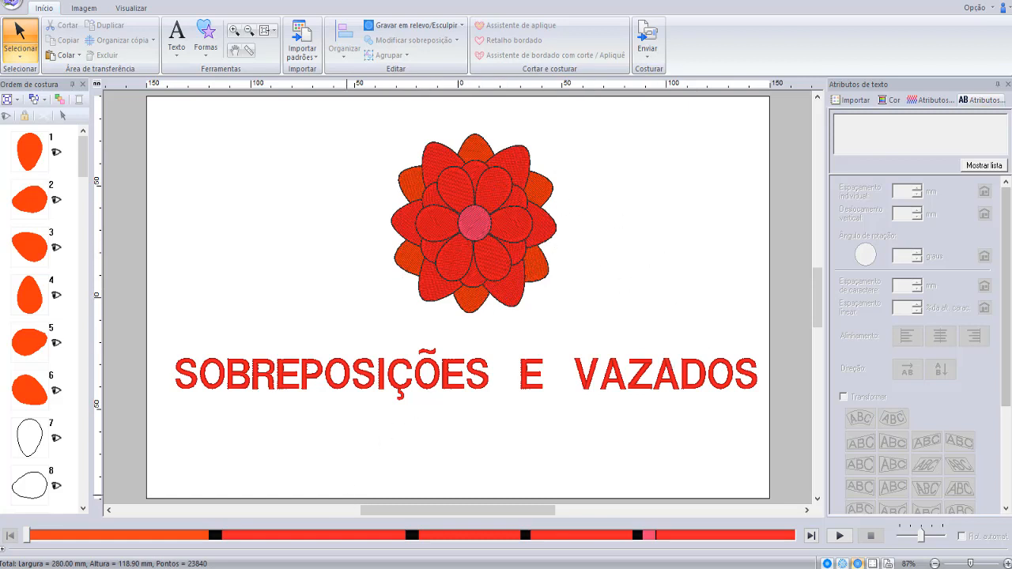
pyautogui.click(426, 482)
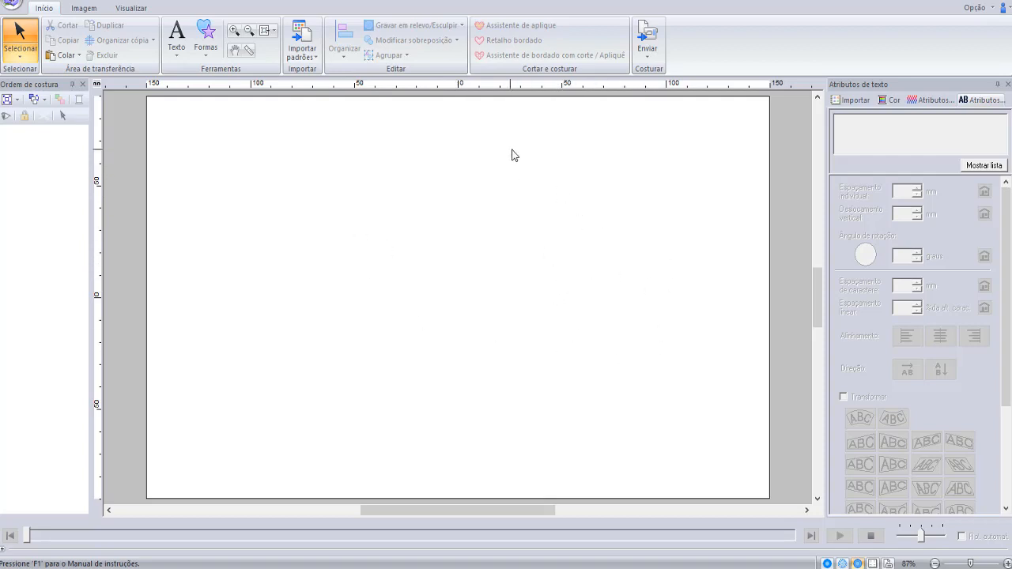
# - Draw a drop shape about 16.4 mm wide and 28.3 mm high near the middle of the page
pyautogui.click(207, 39)
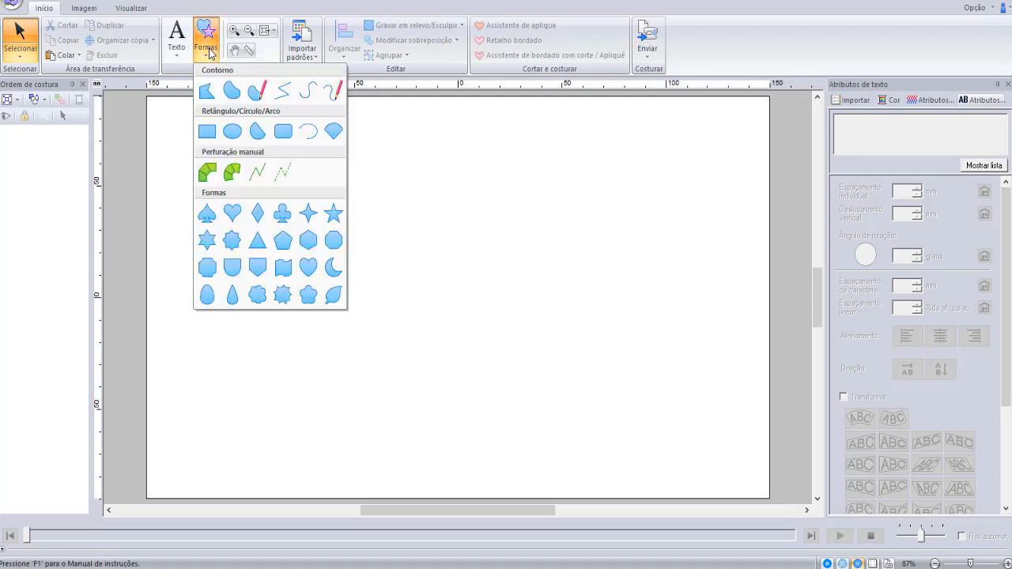
pyautogui.click(233, 290)
pyautogui.moveTo(388, 215); pyautogui.dragTo(423, 276)
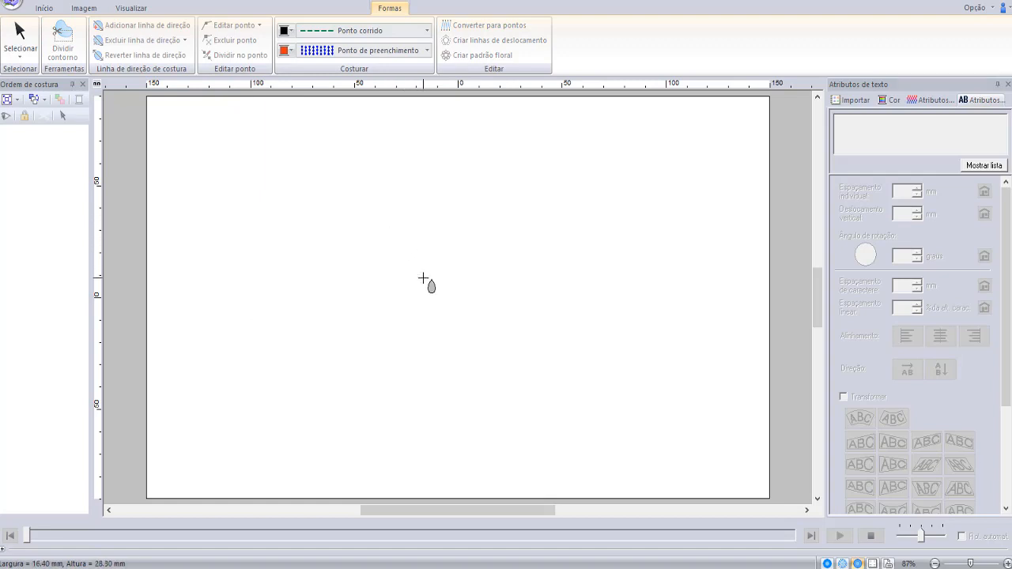
# - Arrange the drop into a six-petal flower about 58 mm wide and 65 mm high with Cópia de círculo
pyautogui.click(44, 9)
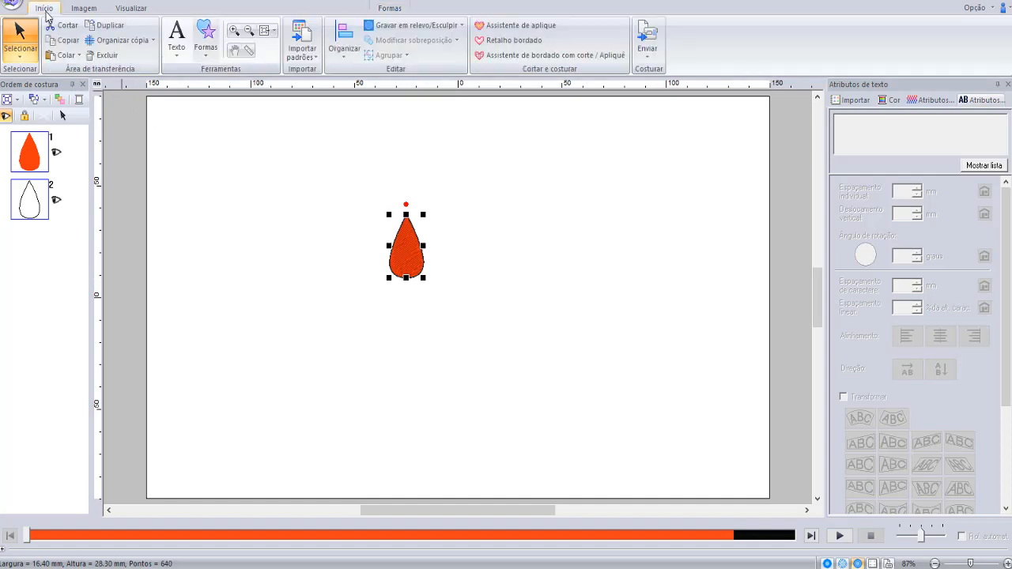
pyautogui.click(131, 41)
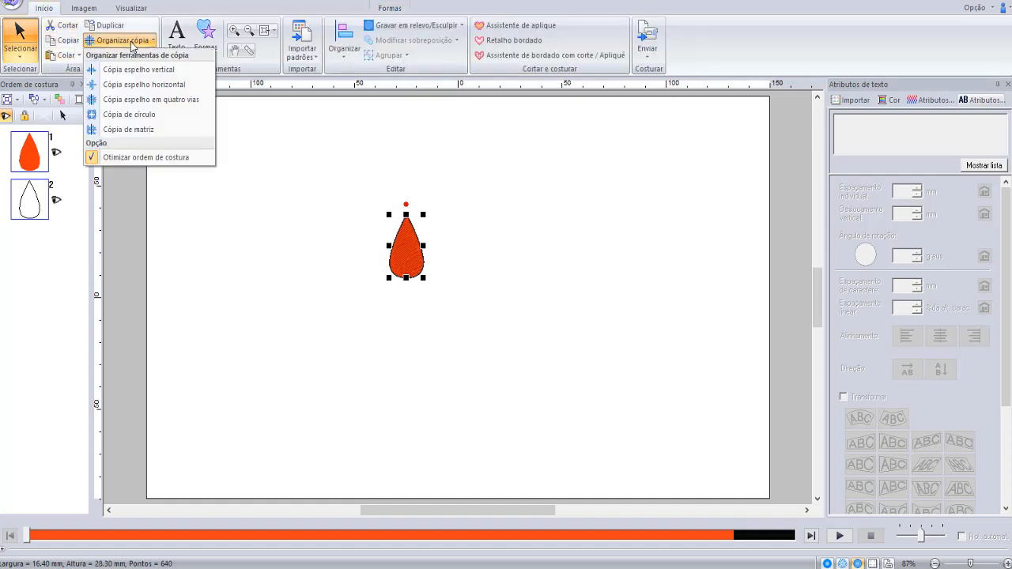
pyautogui.click(137, 116)
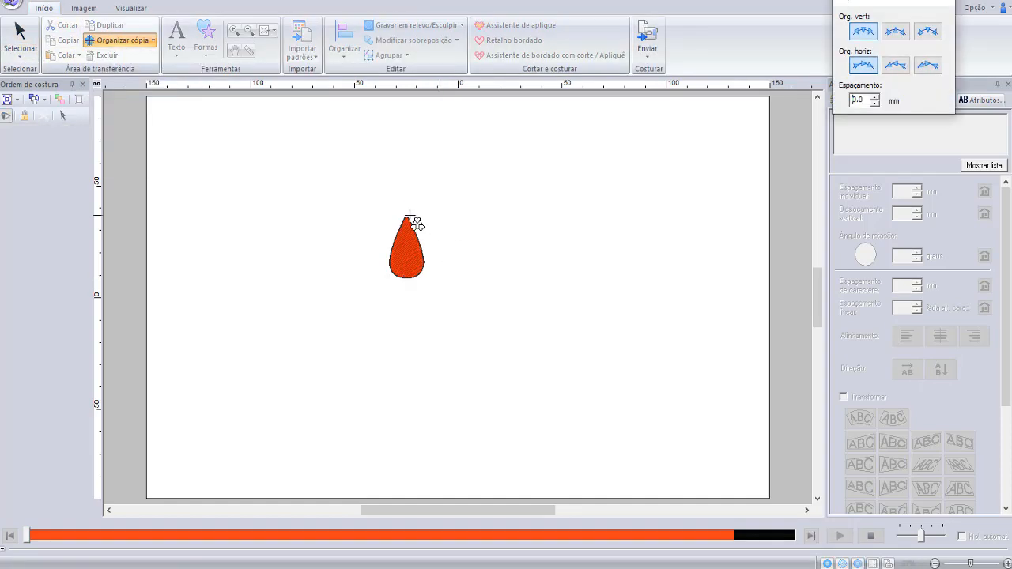
pyautogui.moveTo(411, 243); pyautogui.dragTo(453, 278)
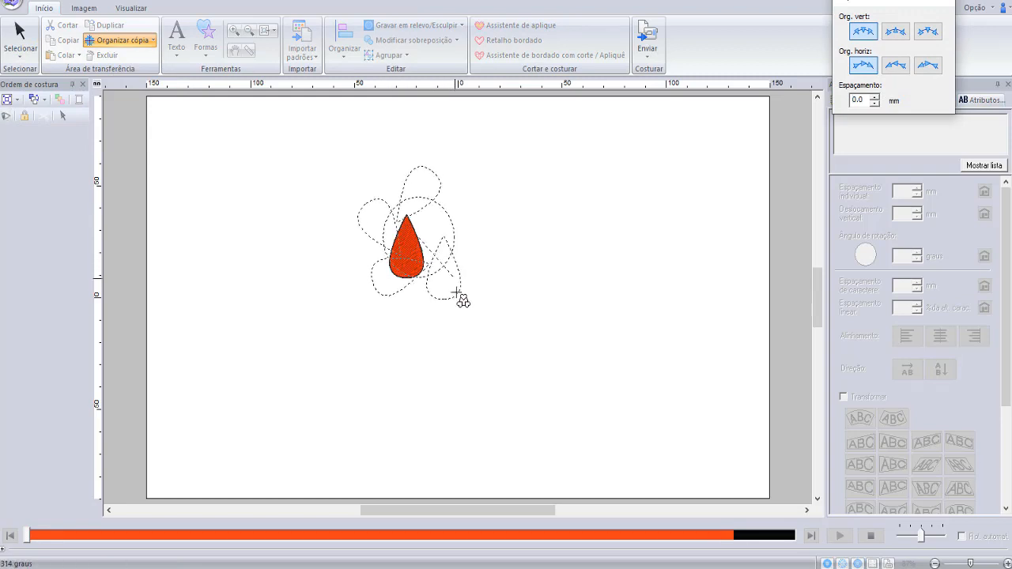
pyautogui.click(417, 353)
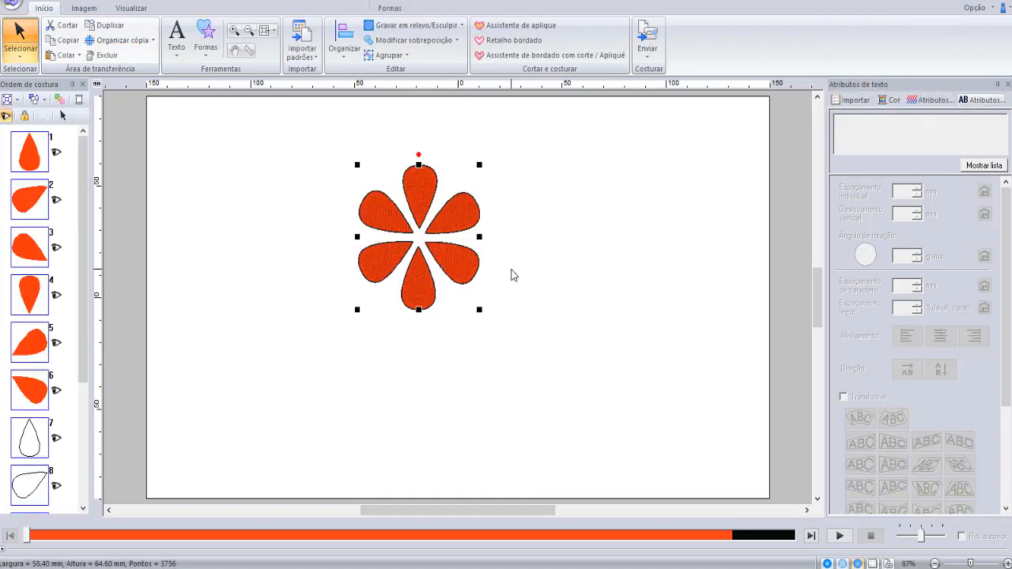
# - Move the six-petal flower to the centre of the page and copy it
pyautogui.moveTo(464, 228); pyautogui.dragTo(511, 284)
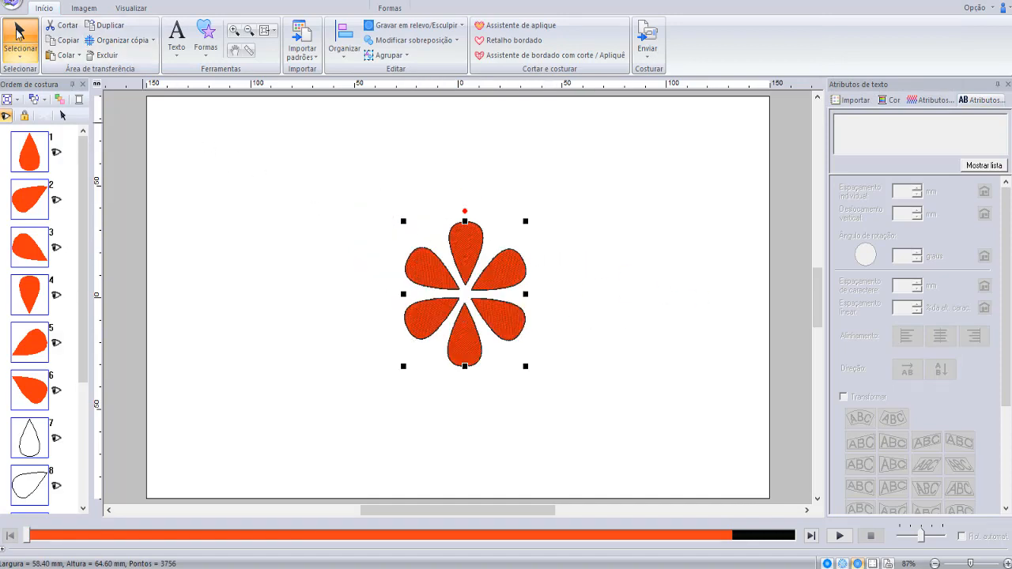
pyautogui.click(70, 43)
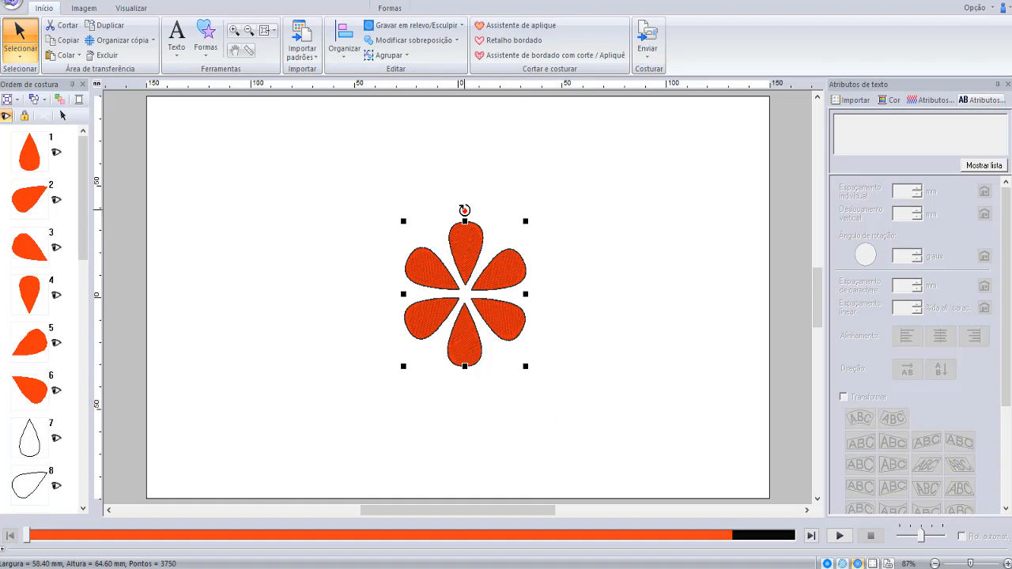
# - Rotate the pasted six-petal flower so its petals fall between the original ones, and enlarge it to about 80 mm wide and 74 mm high
pyautogui.moveTo(464, 209); pyautogui.dragTo(506, 218)
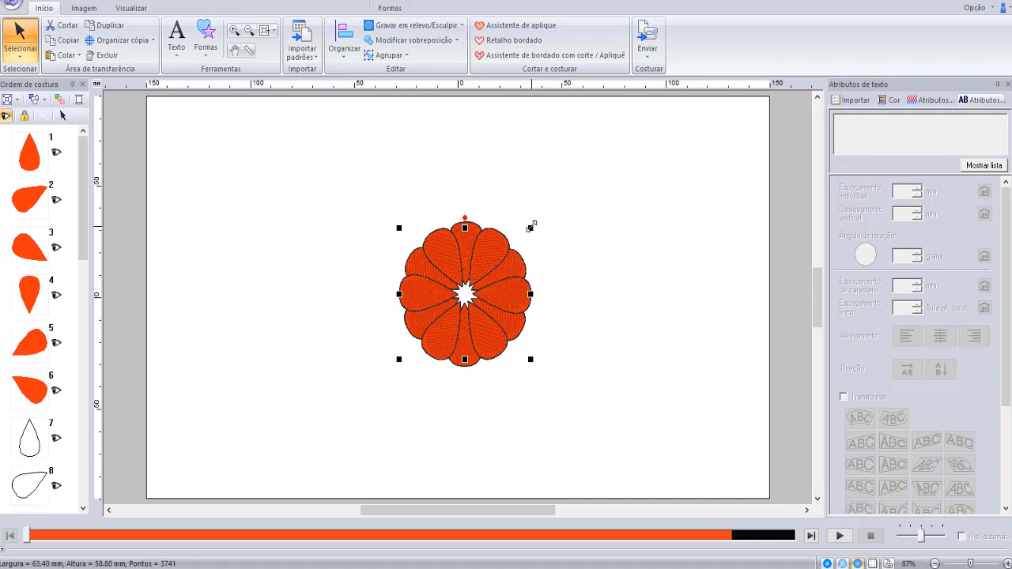
pyautogui.moveTo(529, 227); pyautogui.dragTo(549, 208)
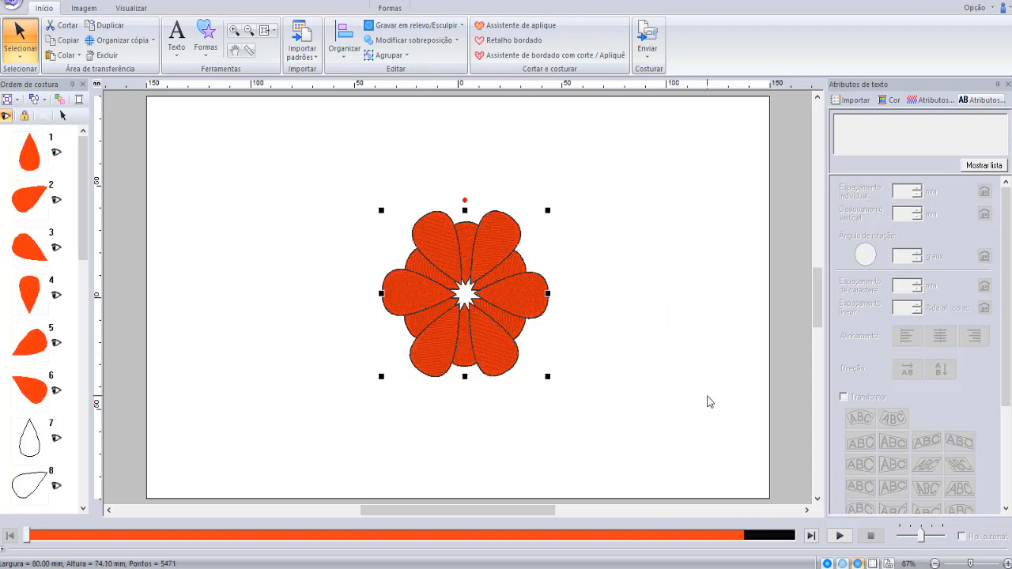
# - Move the enlarged six-petal flower to the start of the sewing order with Costurar primeiro
pyautogui.click(35, 99)
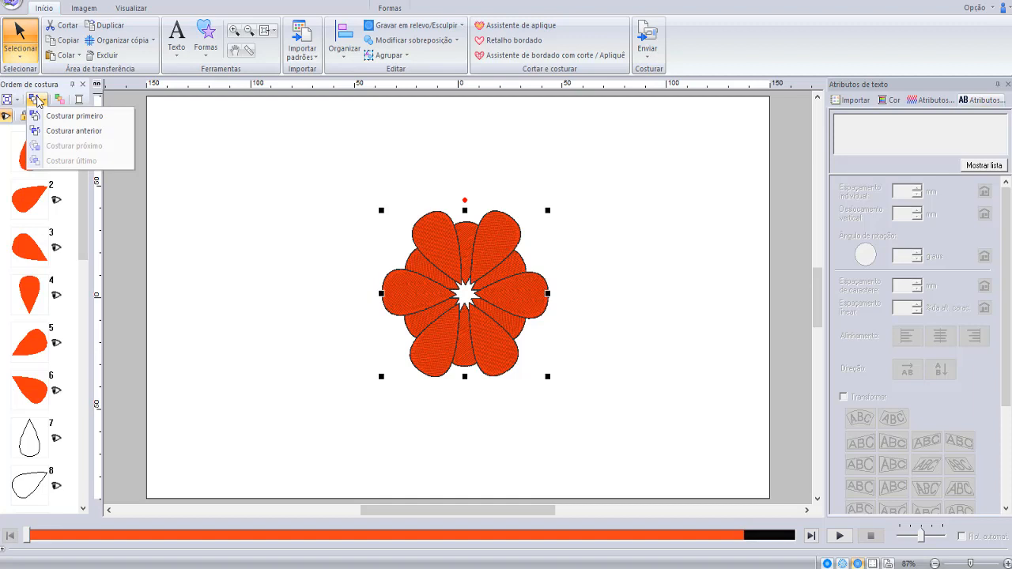
pyautogui.click(79, 116)
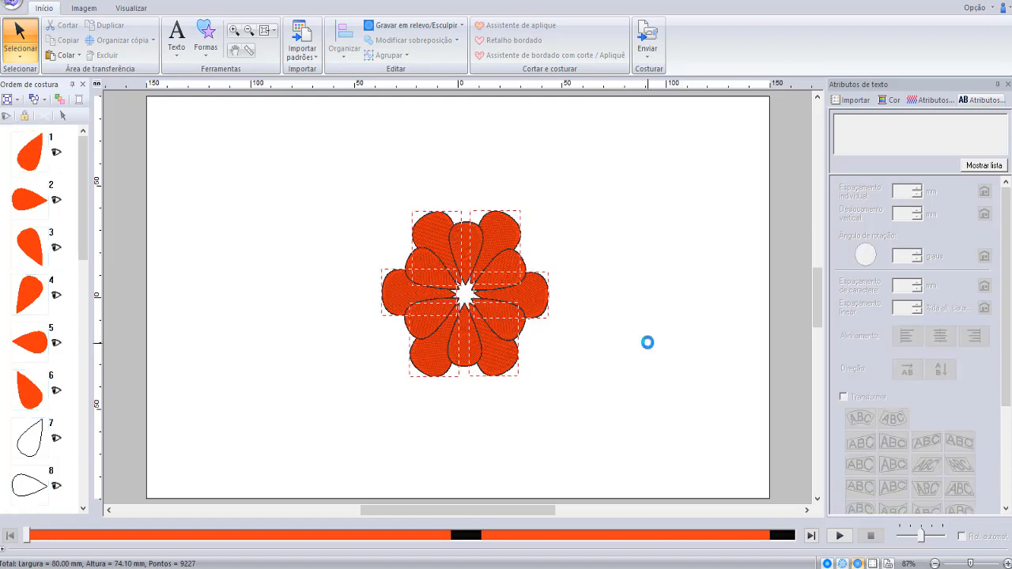
pyautogui.click(639, 332)
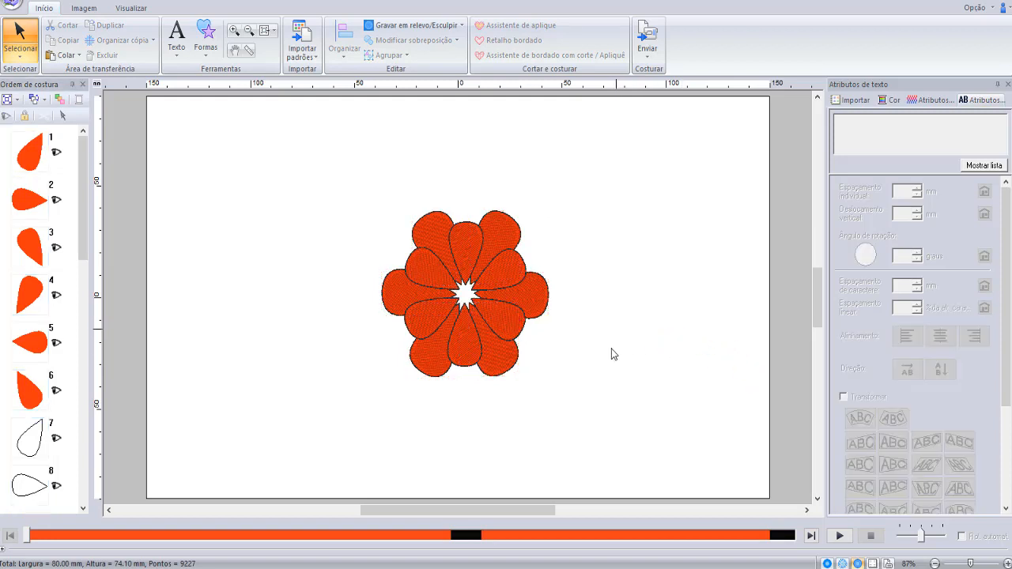
# - Copy the whole two-layer flower, paste it in place and rotate the duplicate so its petals fall between the existing outer ones
pyautogui.moveTo(359, 176); pyautogui.dragTo(570, 403)
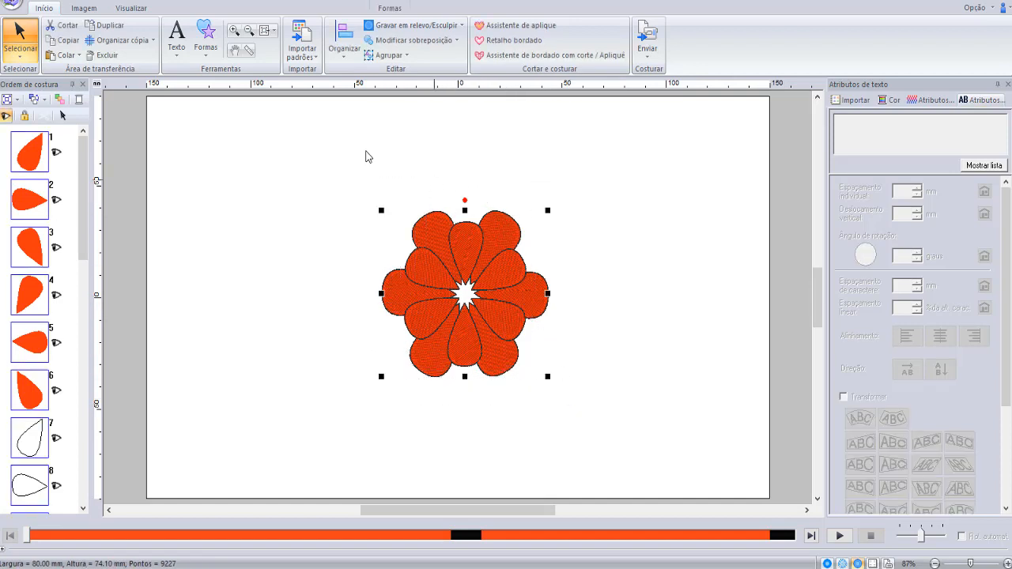
pyautogui.click(69, 41)
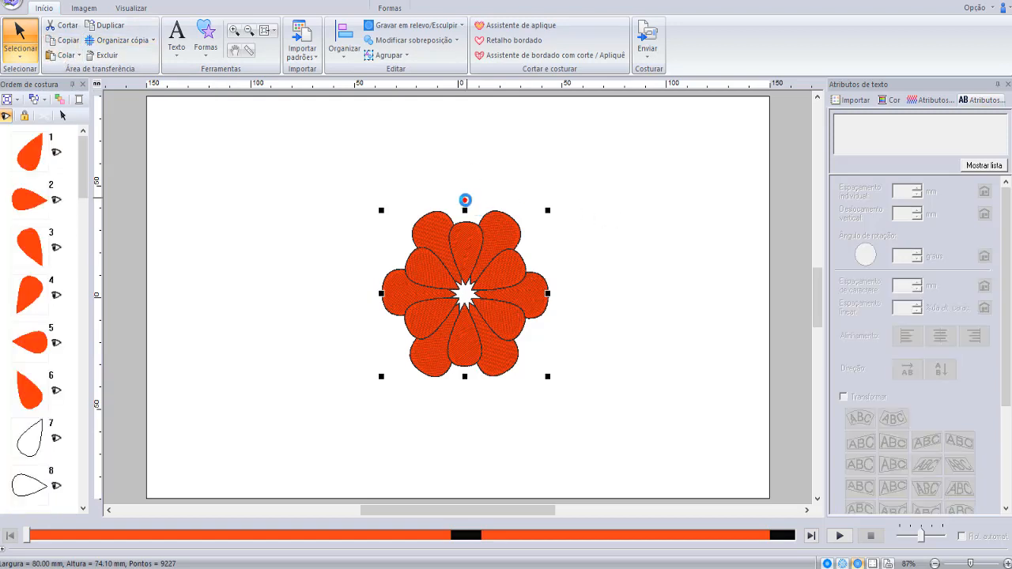
pyautogui.moveTo(465, 200); pyautogui.dragTo(513, 203)
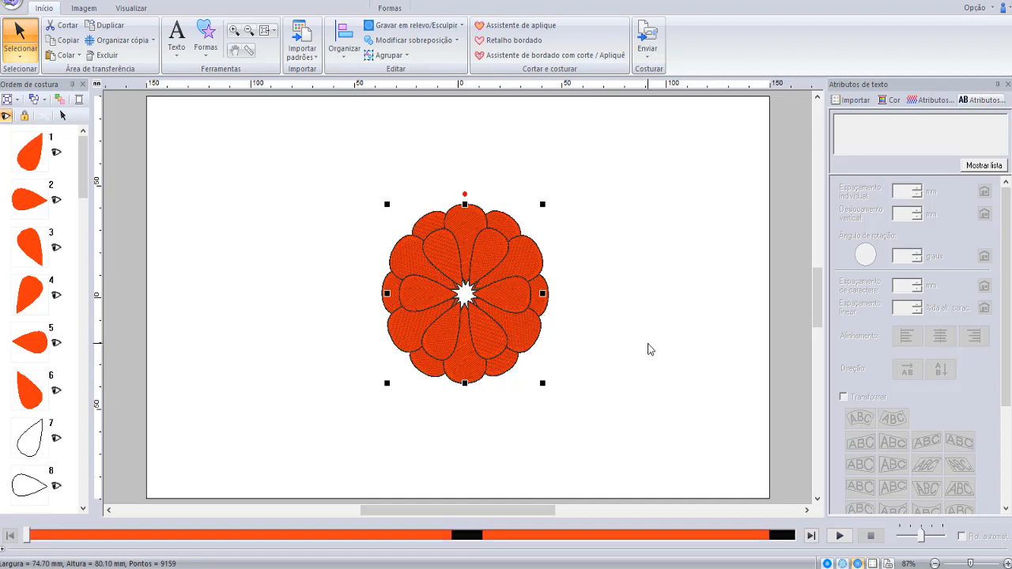
pyautogui.click(594, 335)
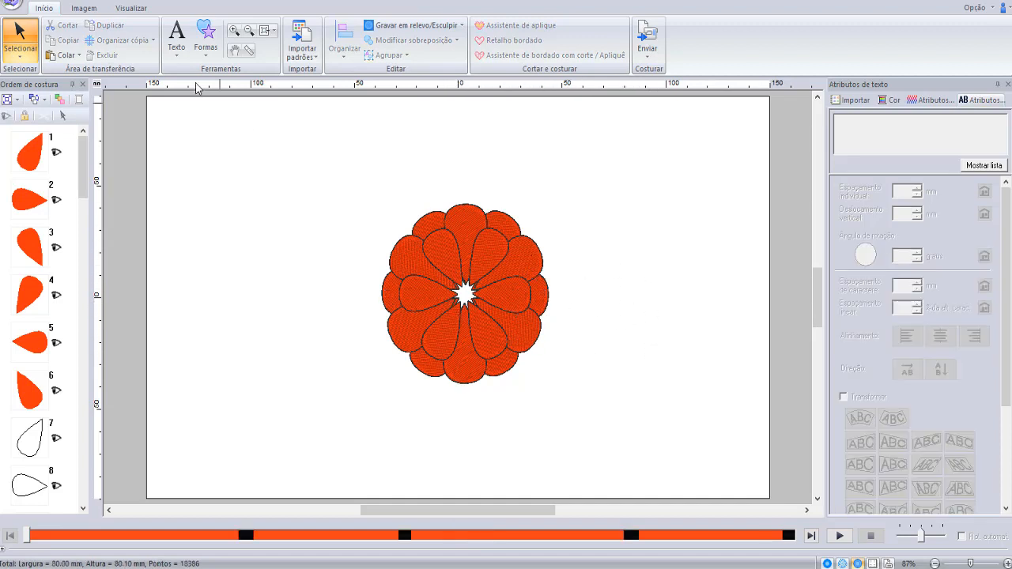
# - Draw a circle about 15.2 mm wide and 15.6 mm high and place it over the flower's centre
pyautogui.click(205, 40)
pyautogui.click(256, 129)
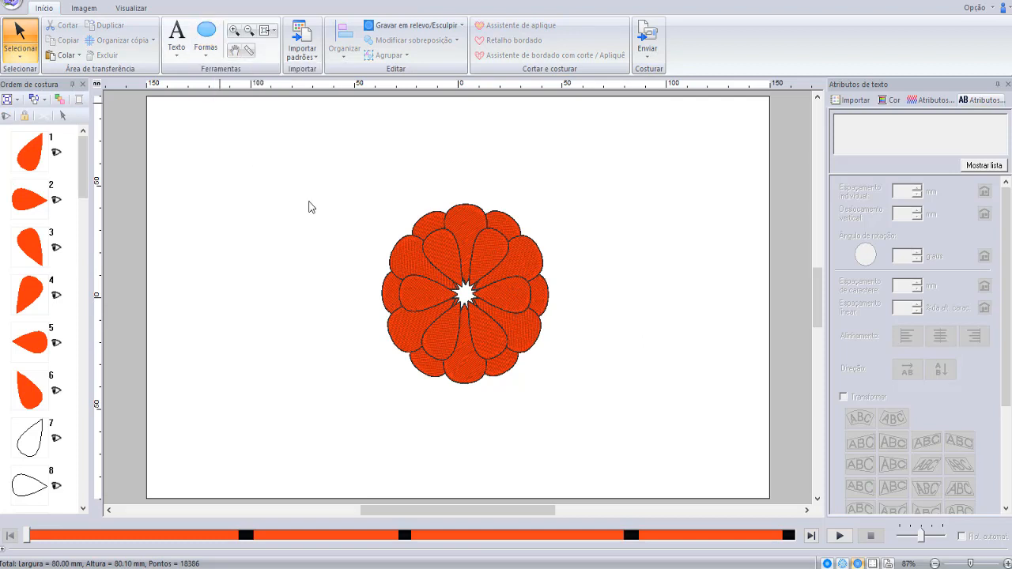
pyautogui.moveTo(293, 160); pyautogui.dragTo(328, 197)
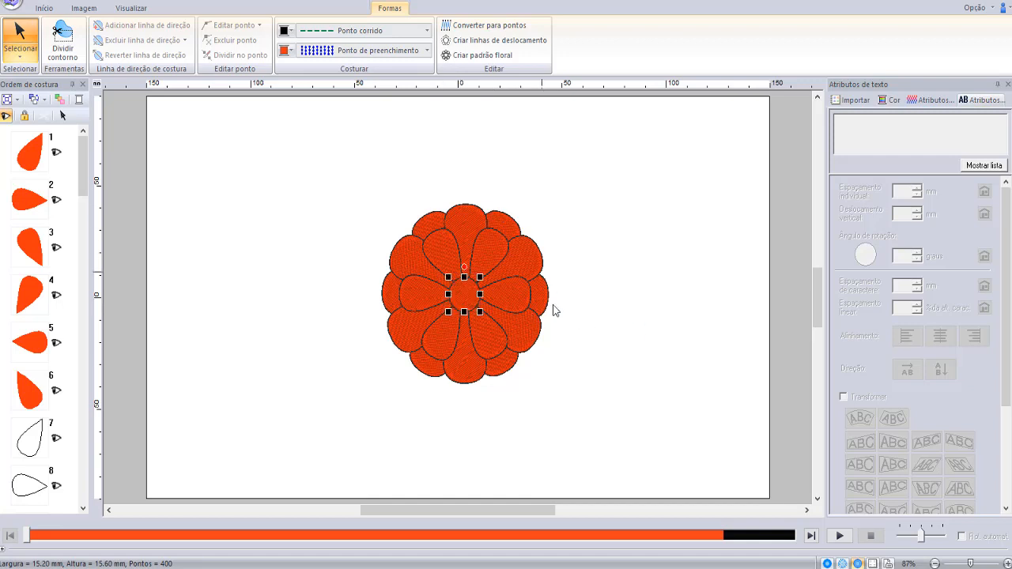
pyautogui.click(625, 338)
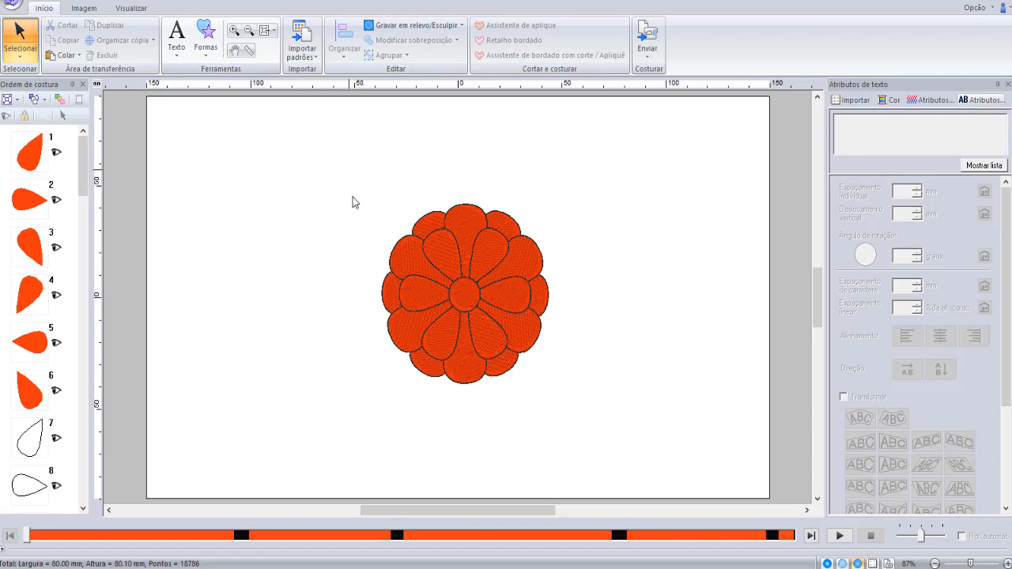
# - Remove the overlapping stitching from all petals and the centre circle with Remover sobreposição
pyautogui.moveTo(350, 168); pyautogui.dragTo(390, 218)
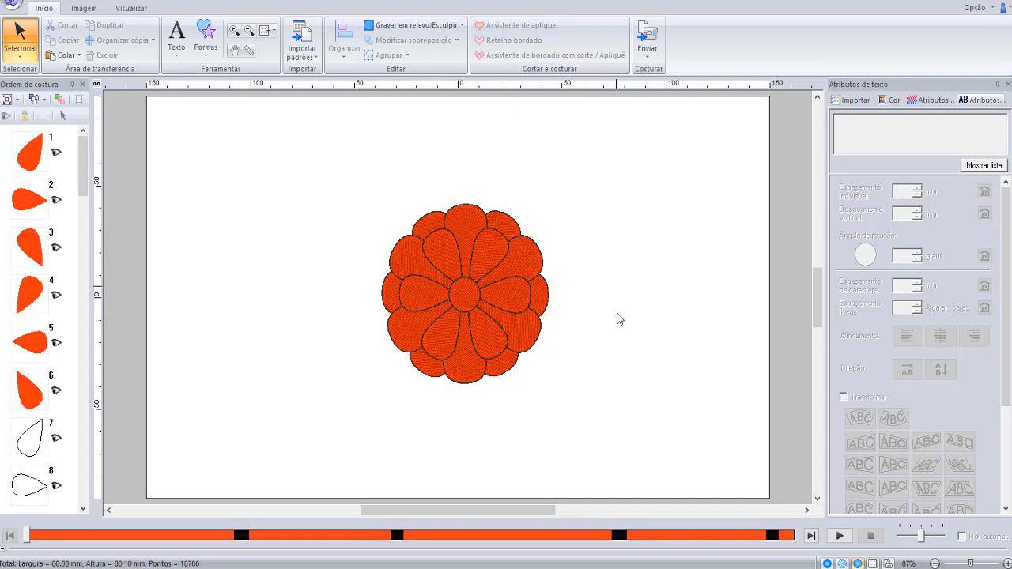
pyautogui.moveTo(294, 140); pyautogui.dragTo(639, 452)
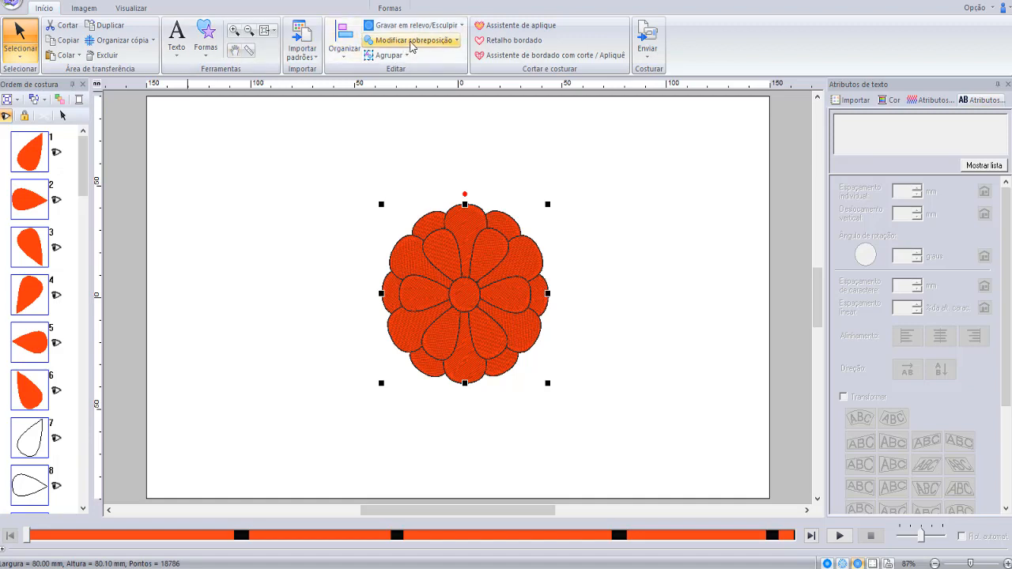
pyautogui.click(412, 45)
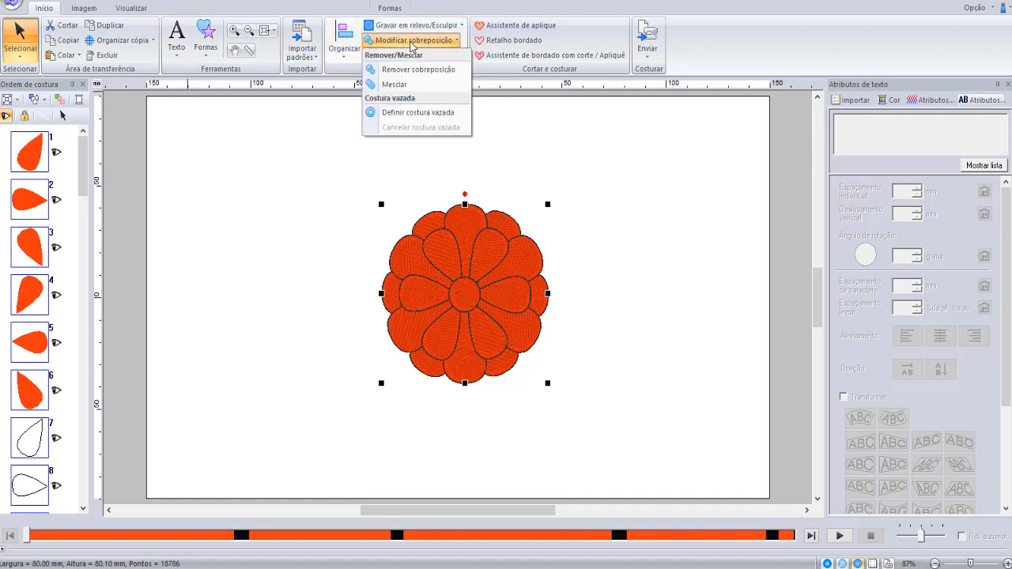
pyautogui.click(445, 71)
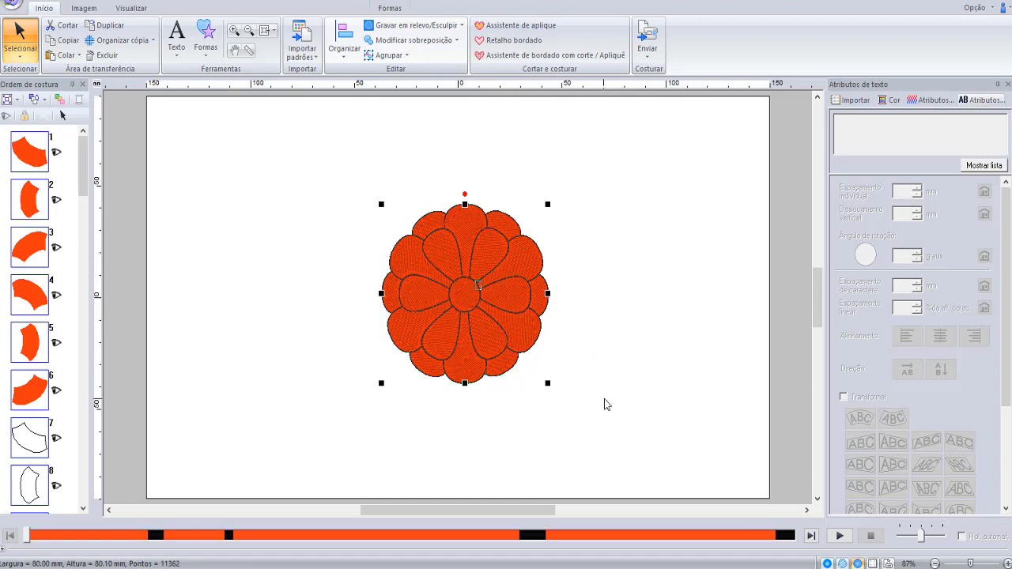
pyautogui.click(605, 292)
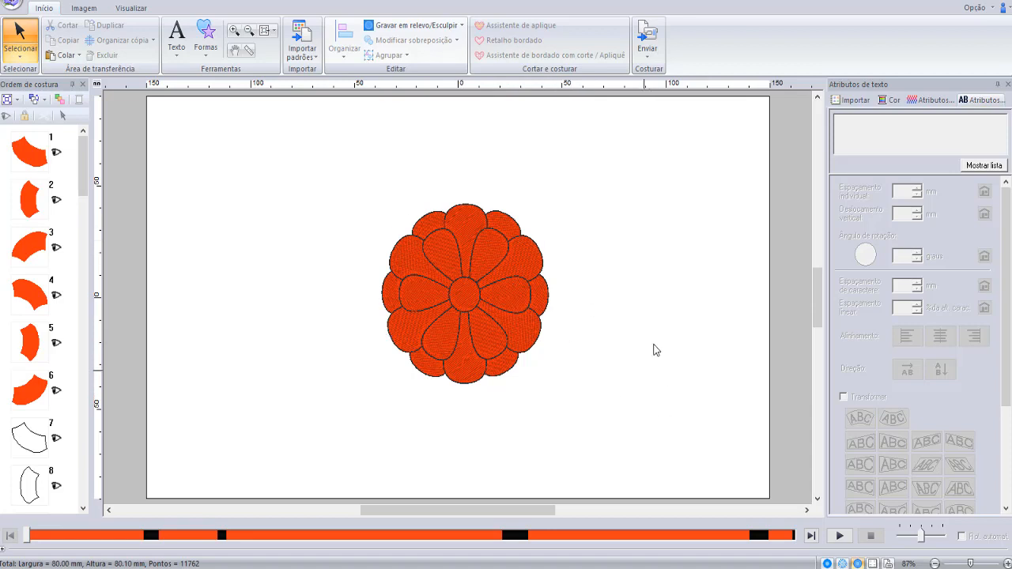
# - Pull one petal of the inner ring out to the blank area beside the flower to check the cut-out beneath it
pyautogui.click(491, 244)
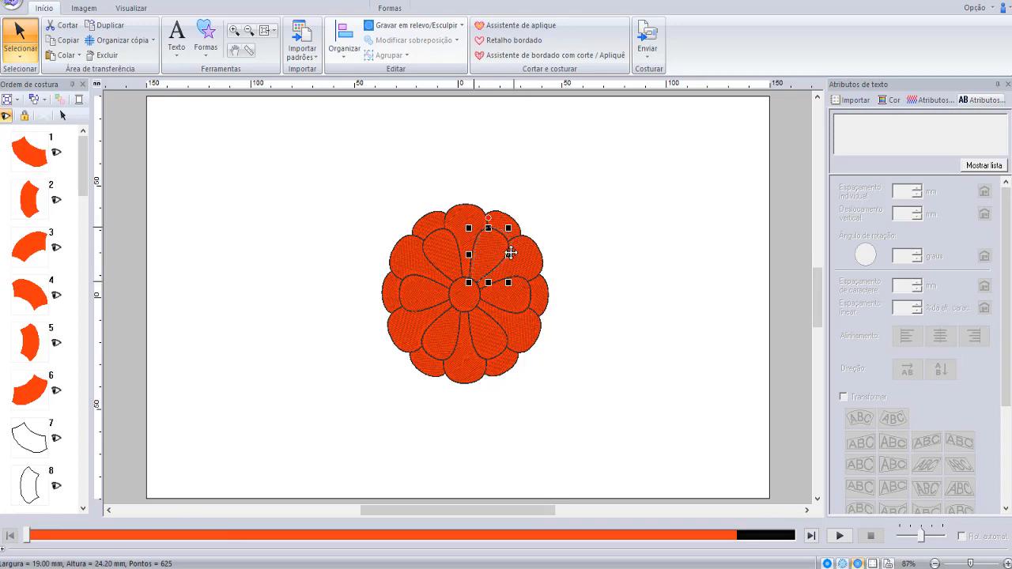
pyautogui.moveTo(489, 258); pyautogui.dragTo(615, 206)
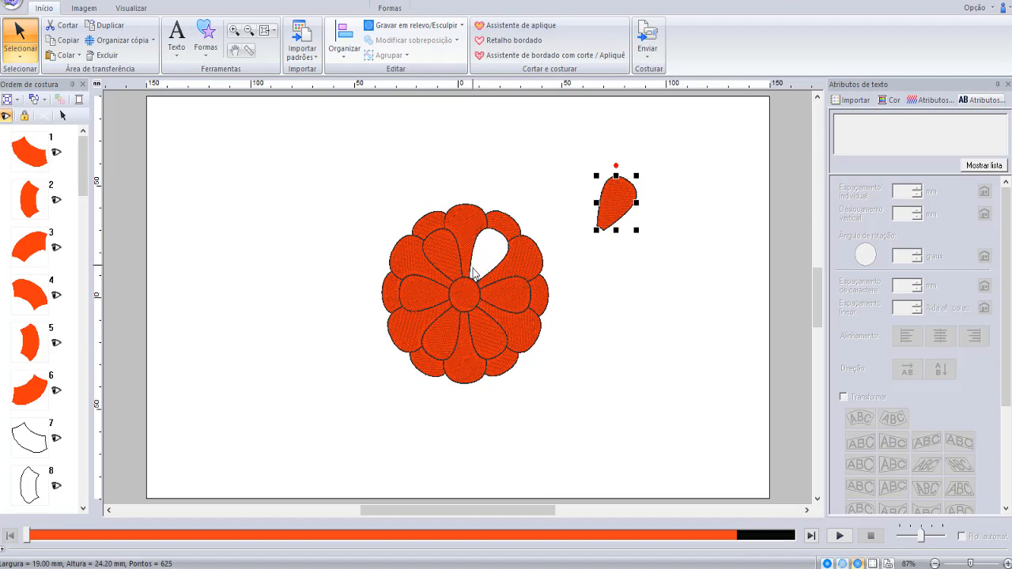
pyautogui.click(79, 1)
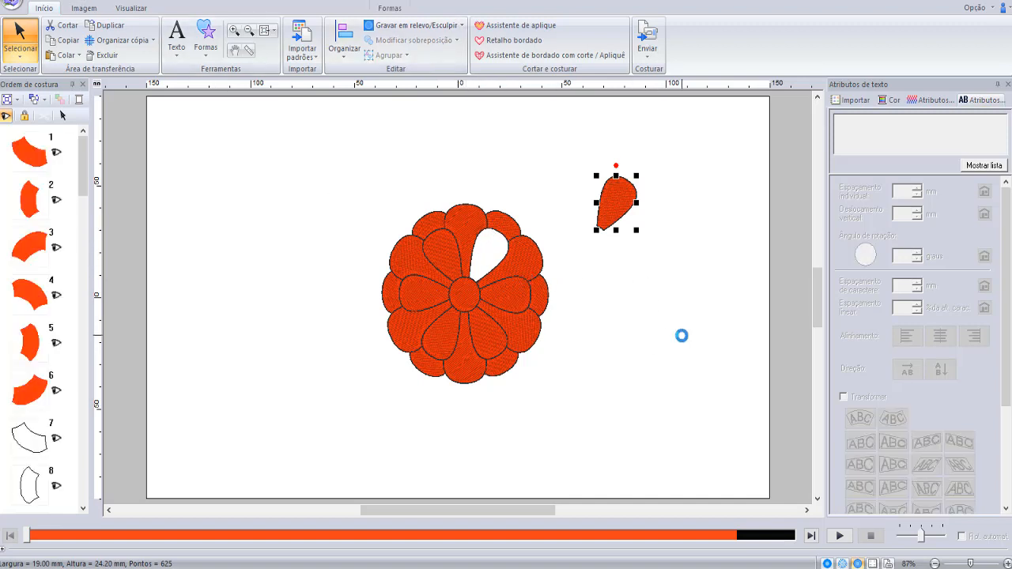